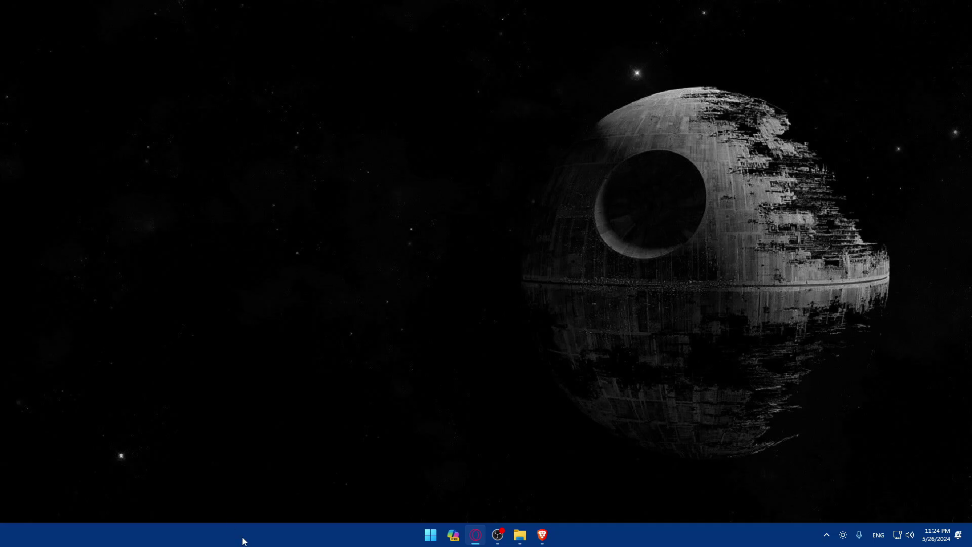
- Open Brave and load godaddy.com from the address bar
left_click(542, 535)
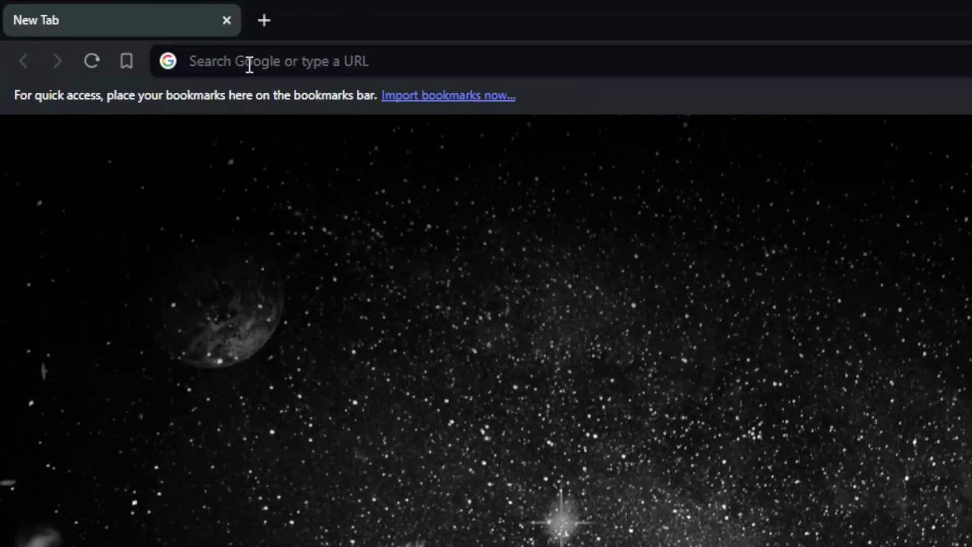
left_click(125, 32)
type("godaddy")
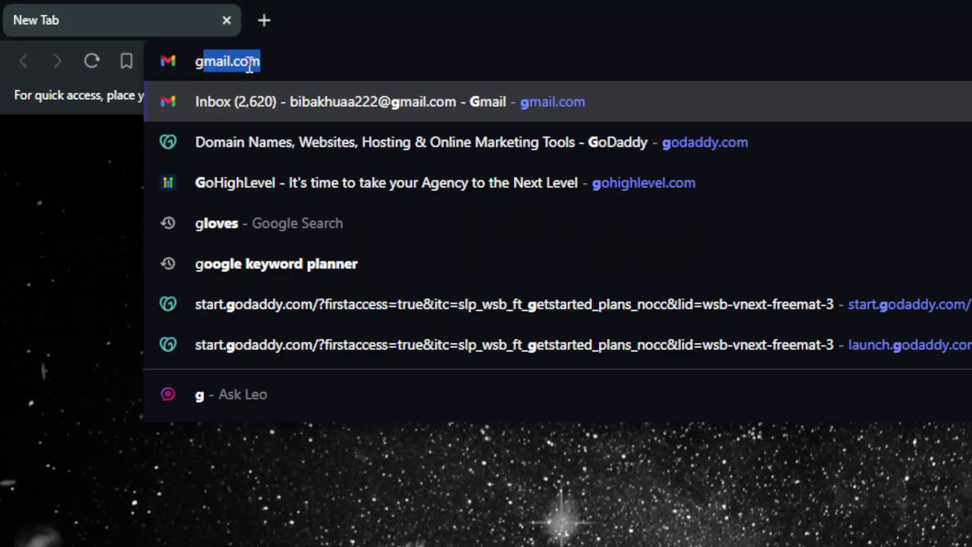
type(".c")
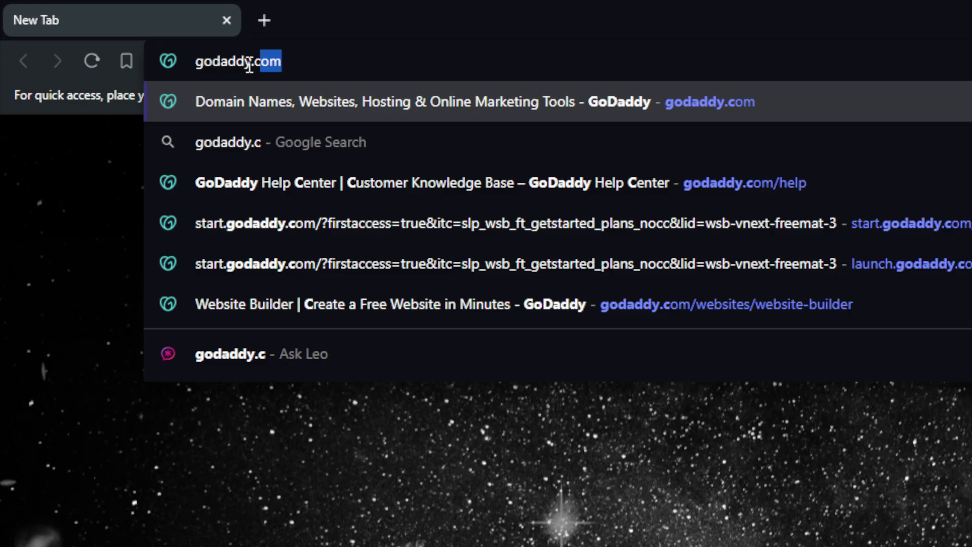
key("Return")
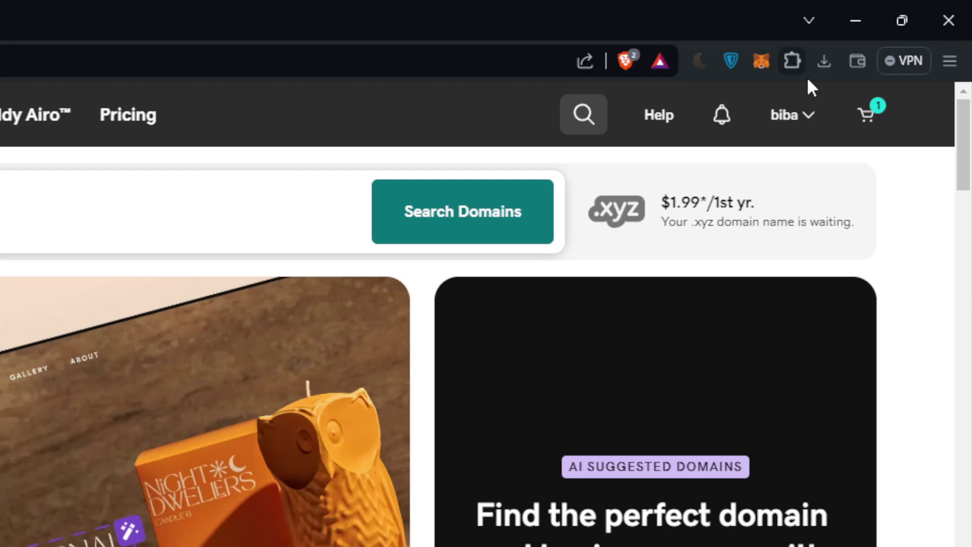
- Open the top-right account dropdown, close it, then reopen it
left_click(796, 114)
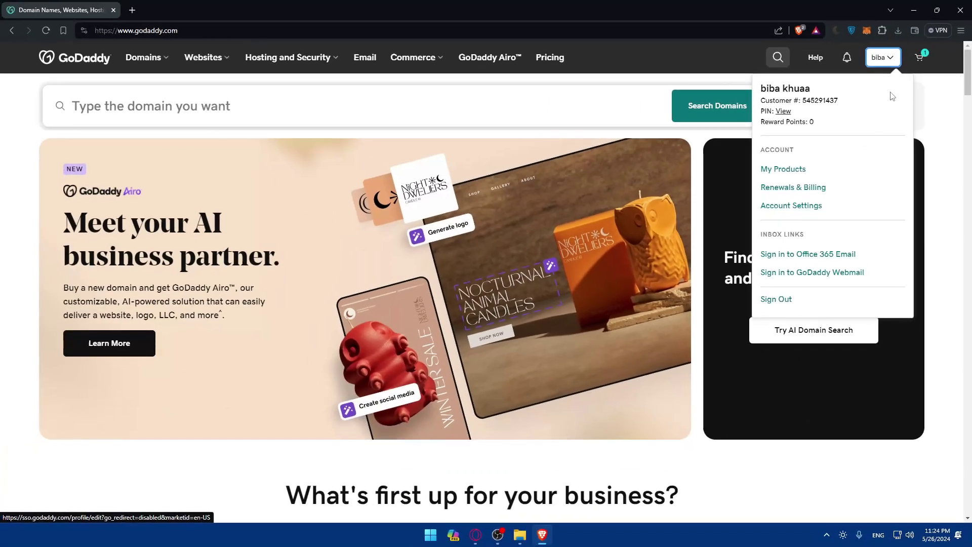
left_click(688, 67)
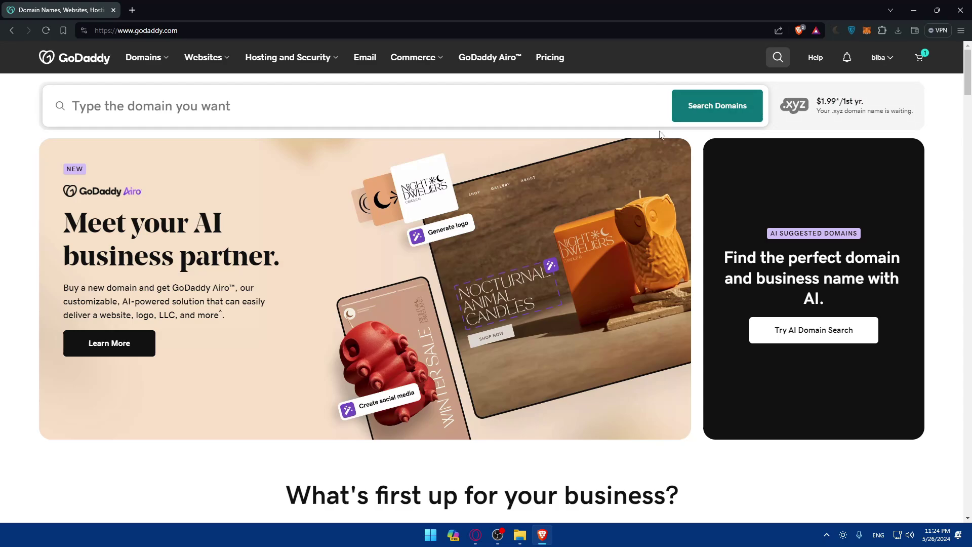
left_click(889, 60)
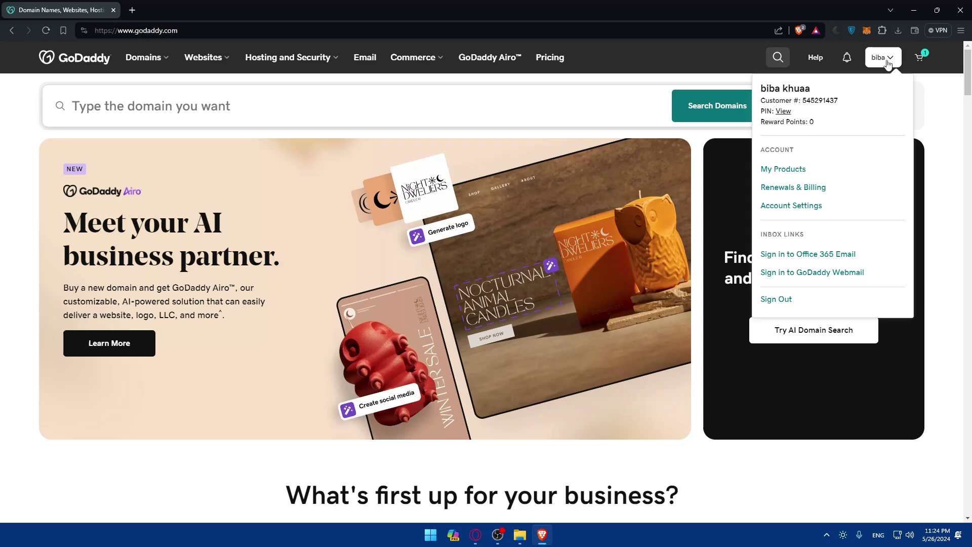
- Go to My Products, note the Domains section has no domains, and choose Manage All
left_click(782, 170)
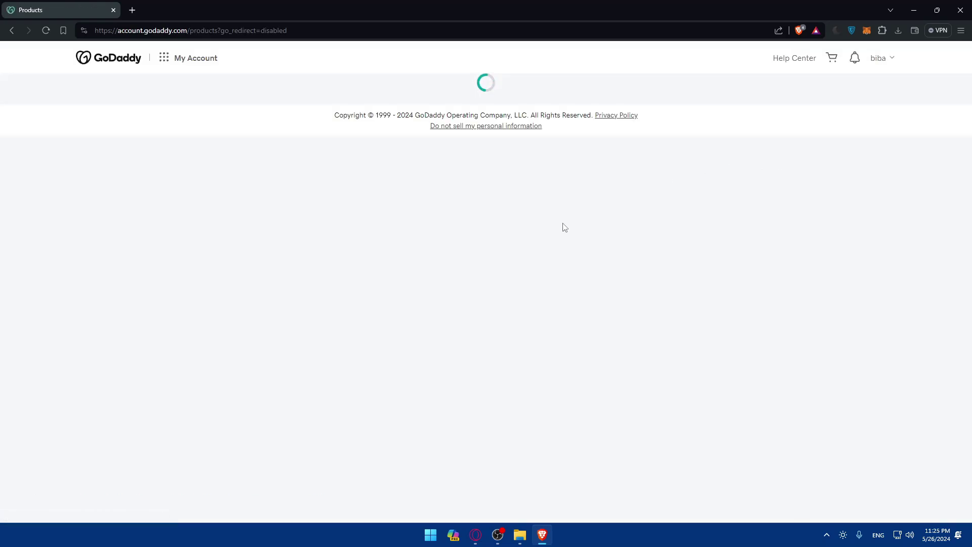
scroll(519, 226, "down", 3)
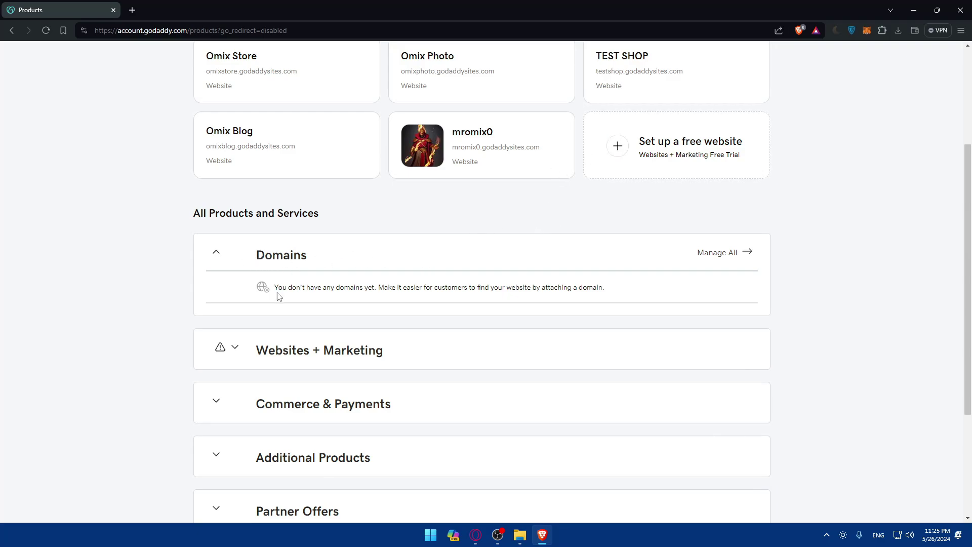
left_click_drag(275, 288, 662, 289)
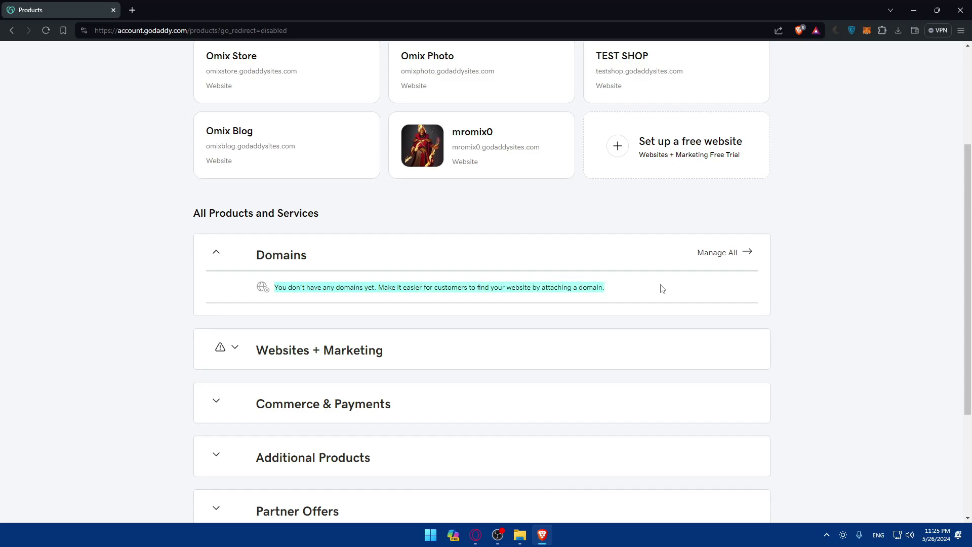
left_click(839, 274)
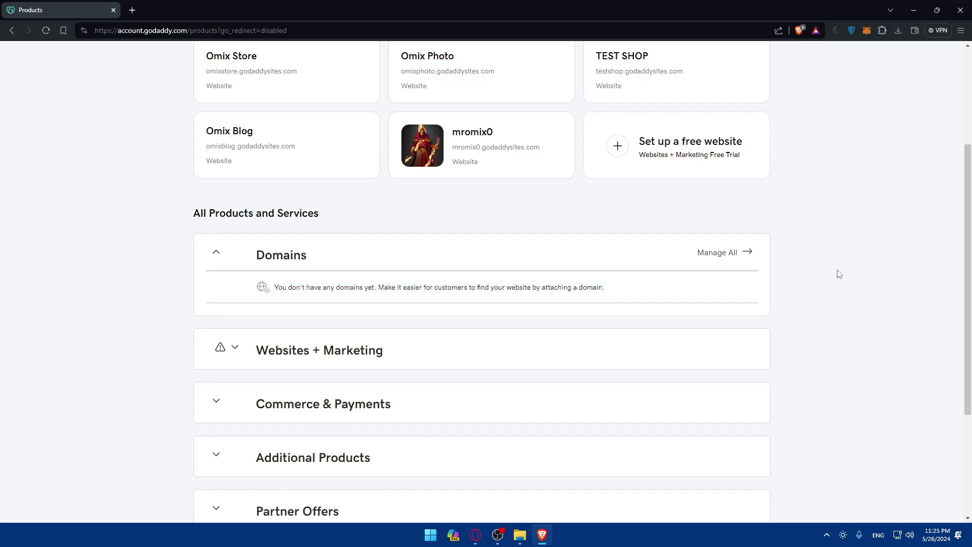
left_click(727, 256)
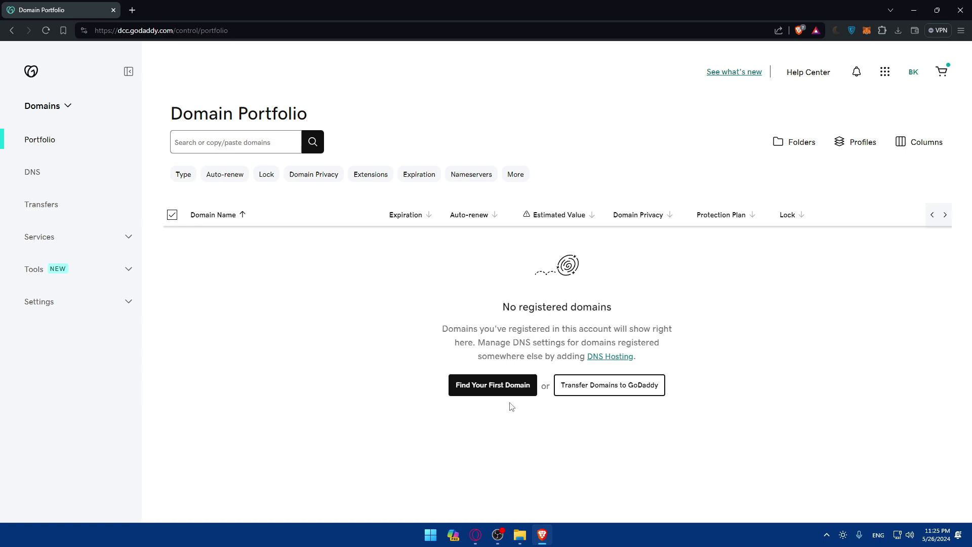
- Start a transfer to GoDaddy and enter mromix.com as the domain to transfer
left_click(597, 390)
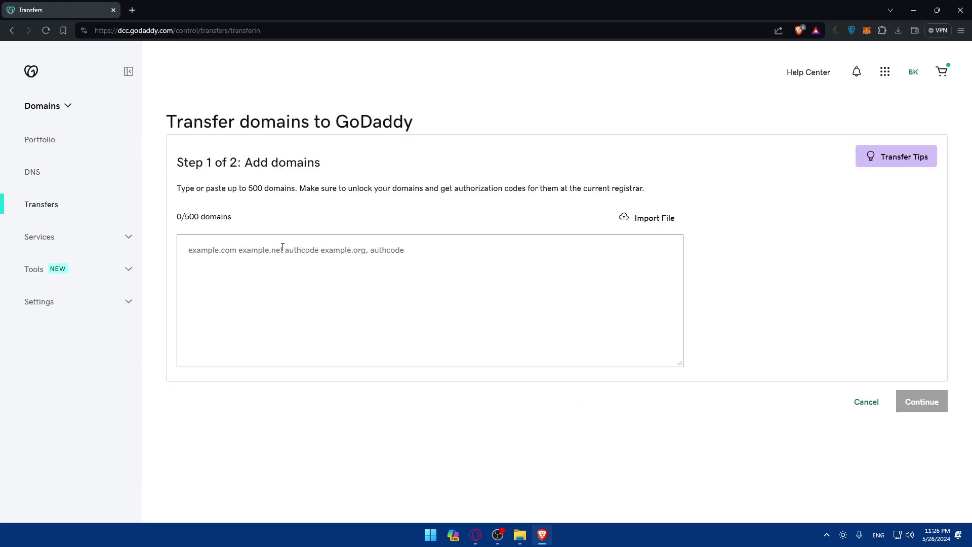
left_click(238, 255)
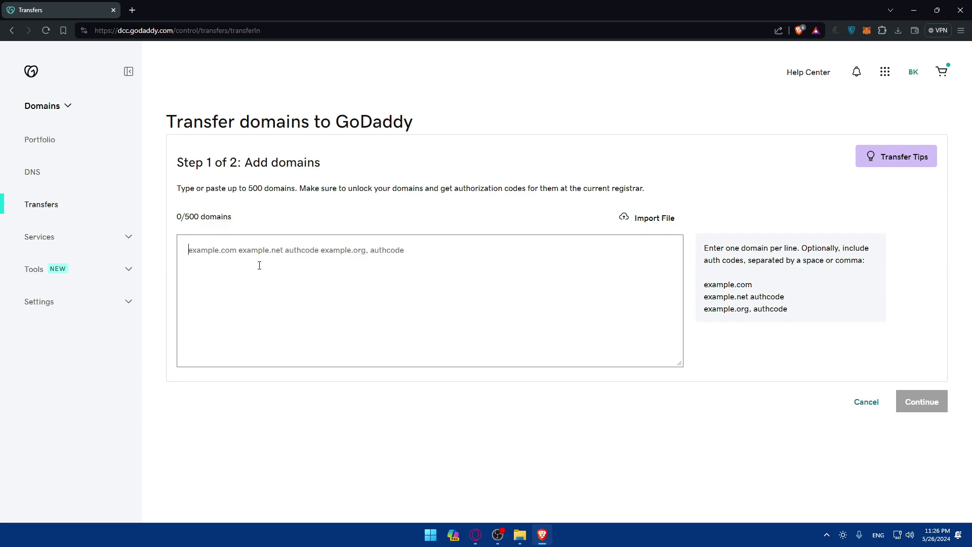
type("mromix.")
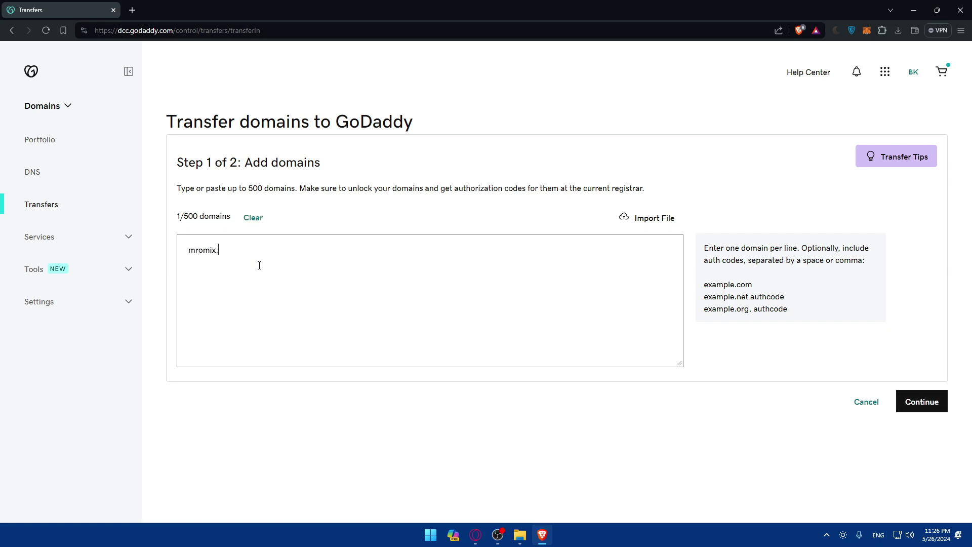
type("com")
left_click_drag(236, 252, 188, 251)
left_click(243, 269)
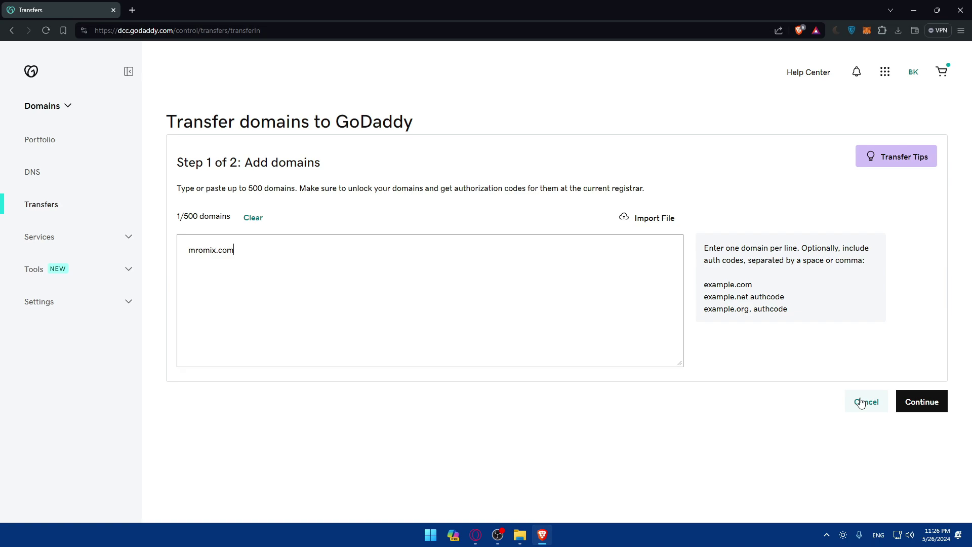
left_click(922, 401)
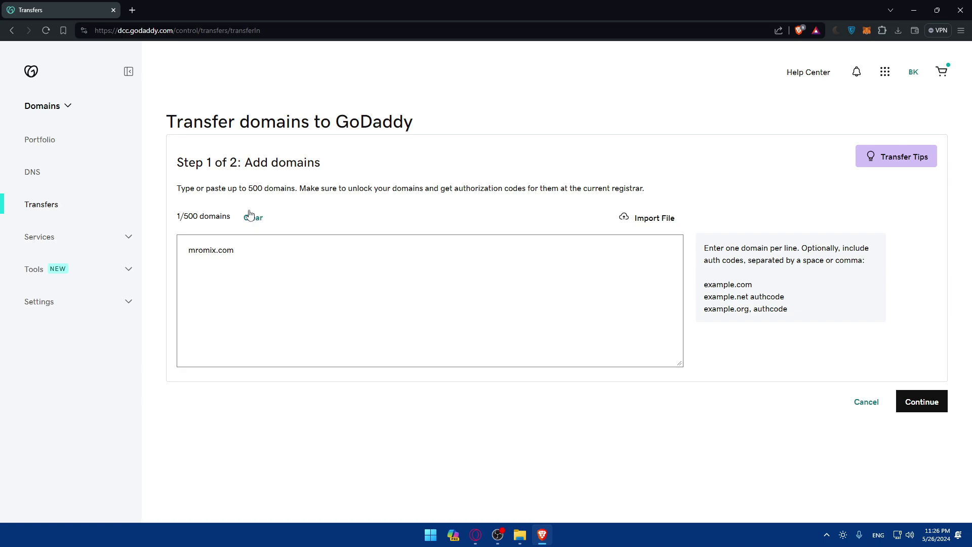
left_click_drag(286, 188, 422, 188)
left_click(419, 210)
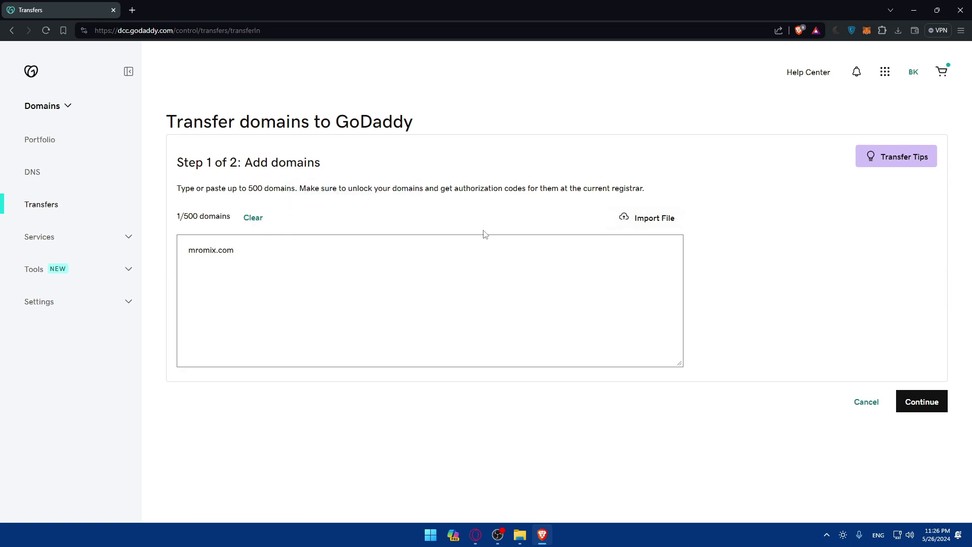
double_click(261, 254)
left_click(294, 280)
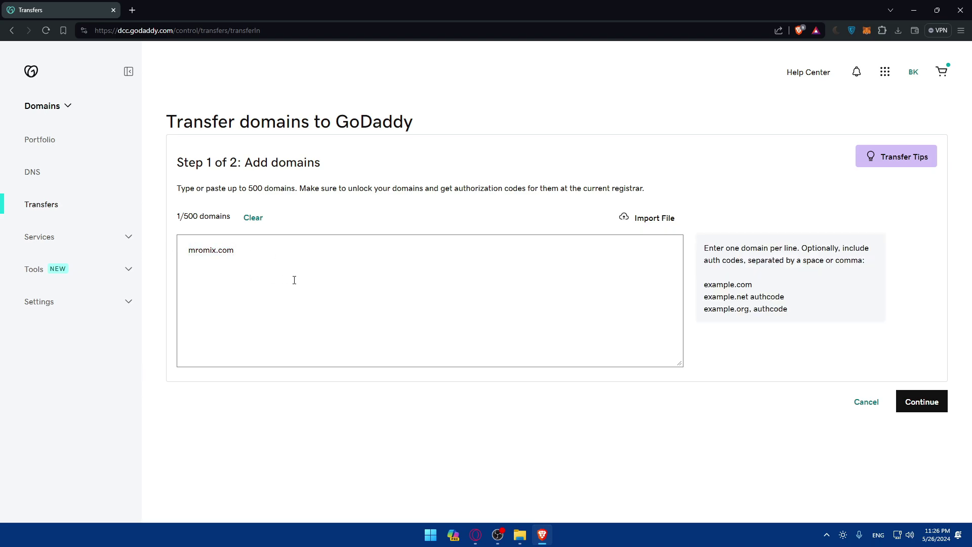
- Read the Transfer Tips, dismiss them, and submit mromix.com for validation
left_click(909, 166)
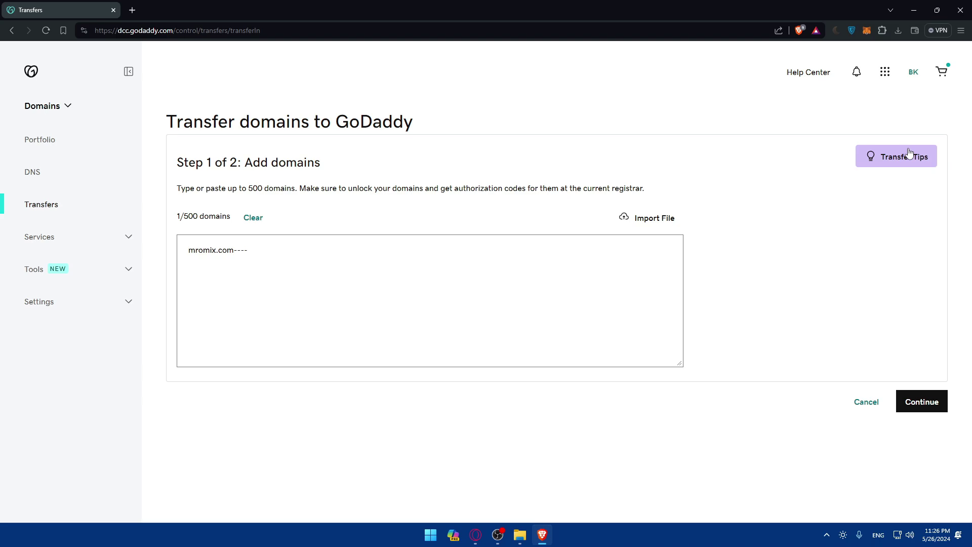
left_click_drag(226, 235, 370, 315)
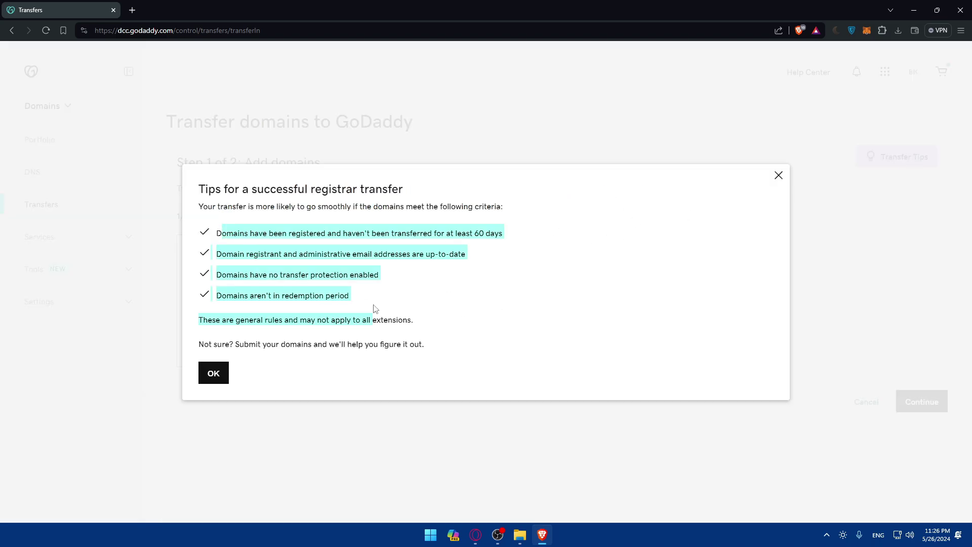
left_click(234, 233)
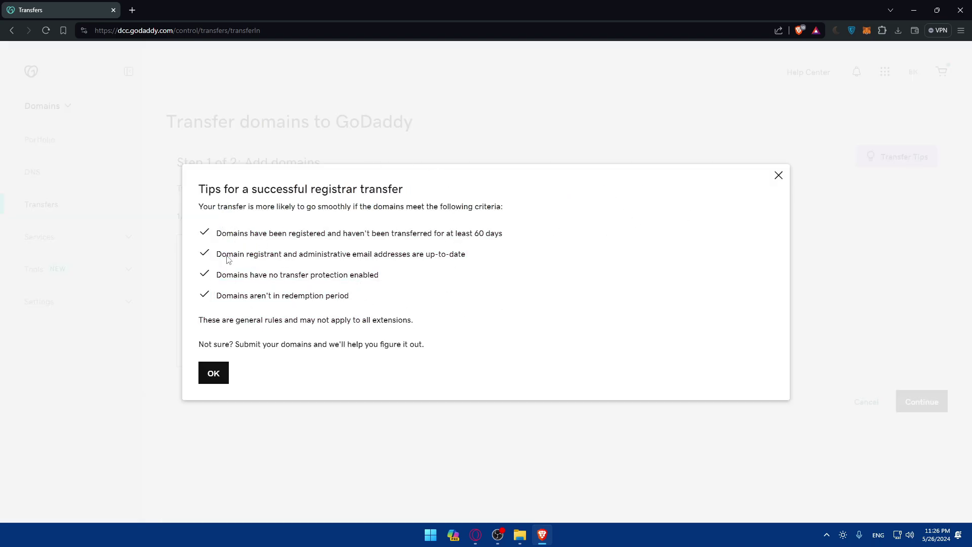
left_click(221, 375)
left_click(287, 264)
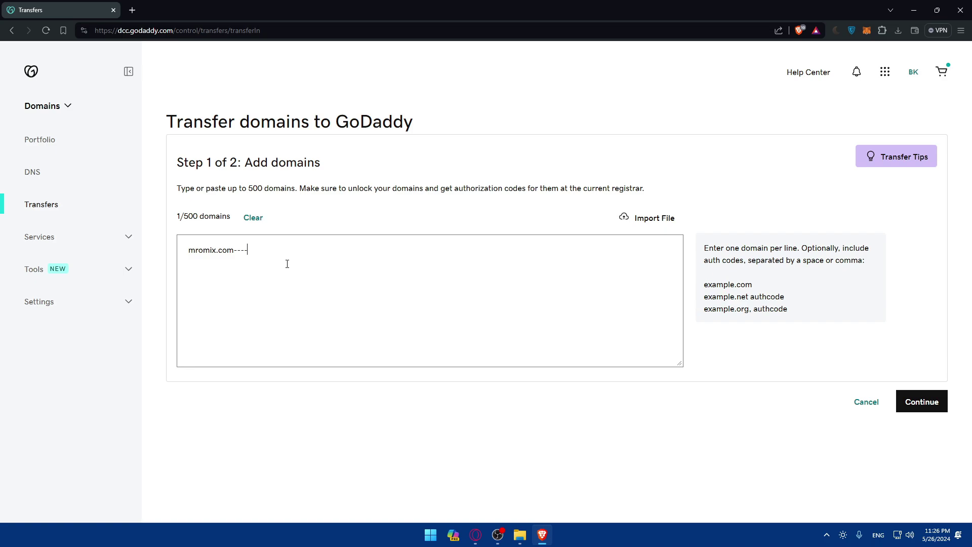
left_click(922, 402)
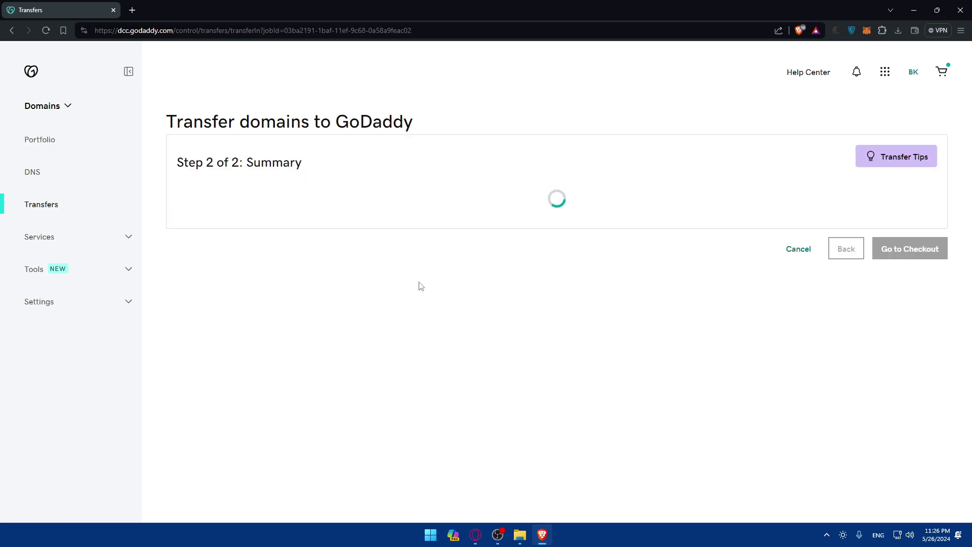
- Review the summary saying mromix.com can't be transferred, then cancel the transfer
left_click_drag(318, 205, 261, 202)
left_click(261, 202)
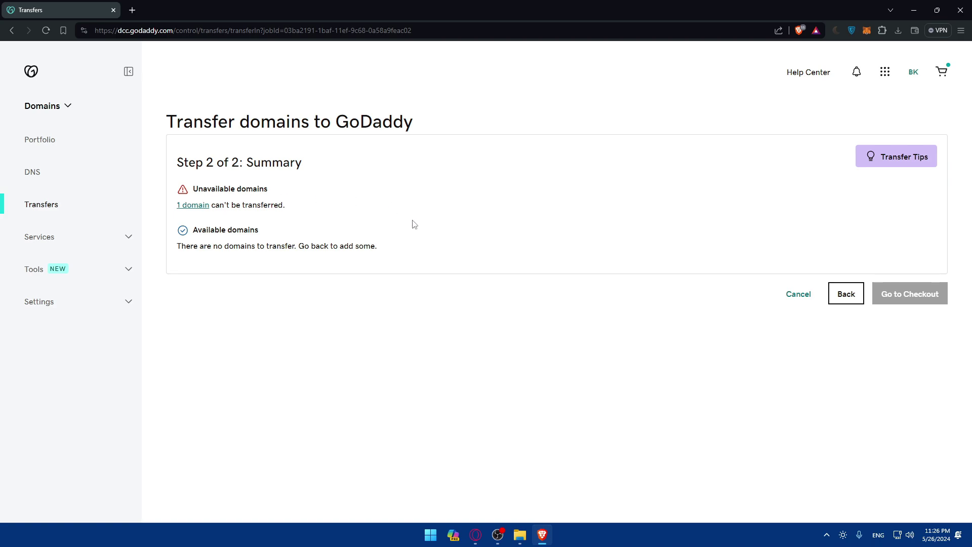
left_click_drag(415, 224, 228, 205)
left_click(315, 210)
left_click_drag(315, 210, 220, 205)
left_click(242, 205)
left_click_drag(176, 237, 285, 246)
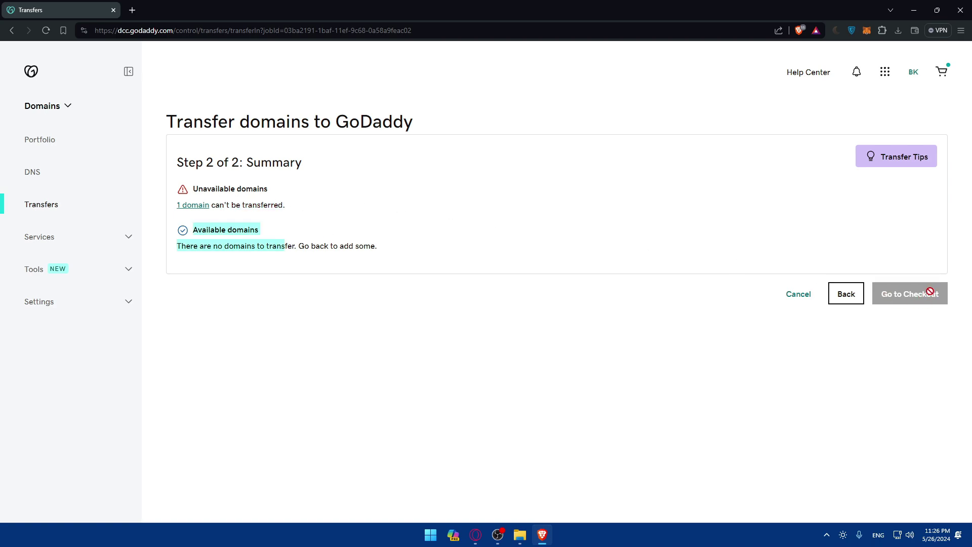
left_click(800, 300)
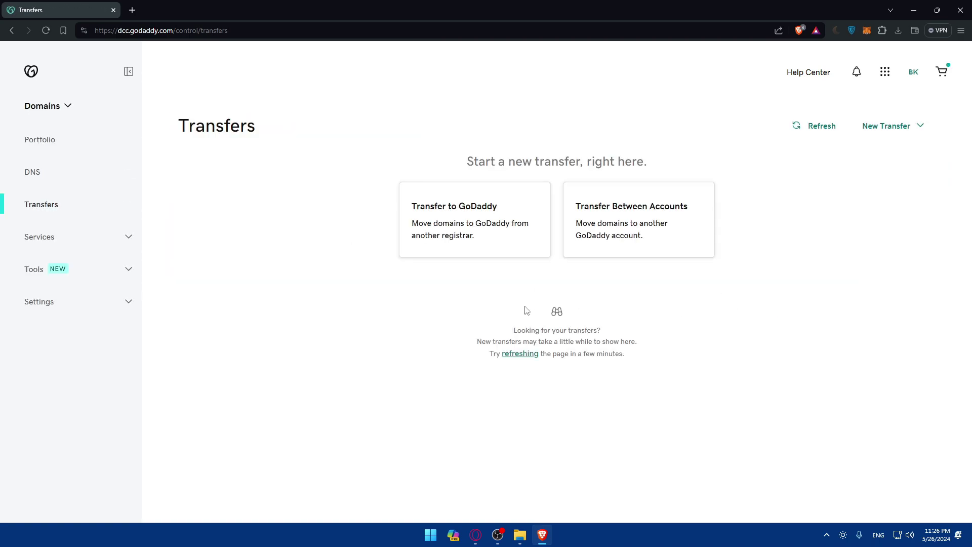
- Switch to Domains, choose Find Your First Domain, and enter mromix.com in the search box
left_click(44, 106)
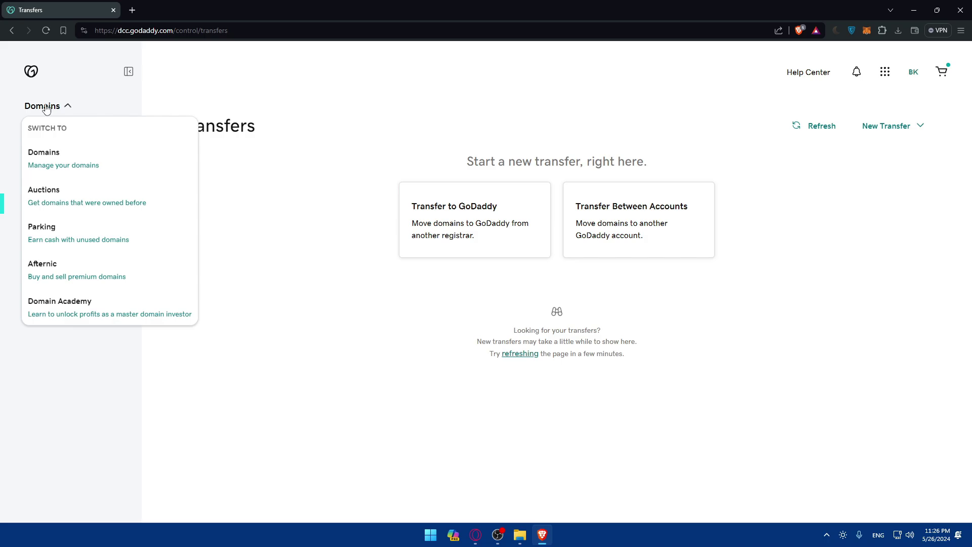
left_click(55, 165)
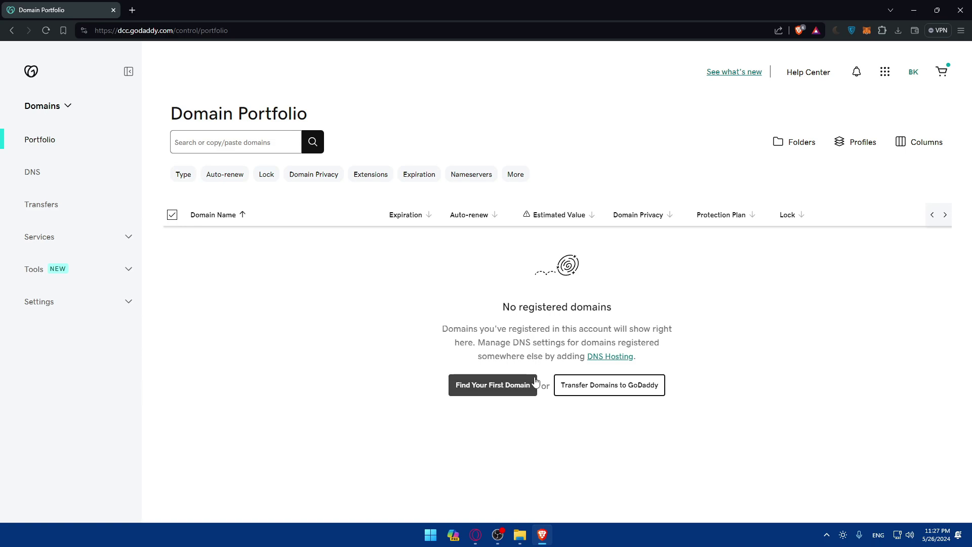
left_click(493, 393)
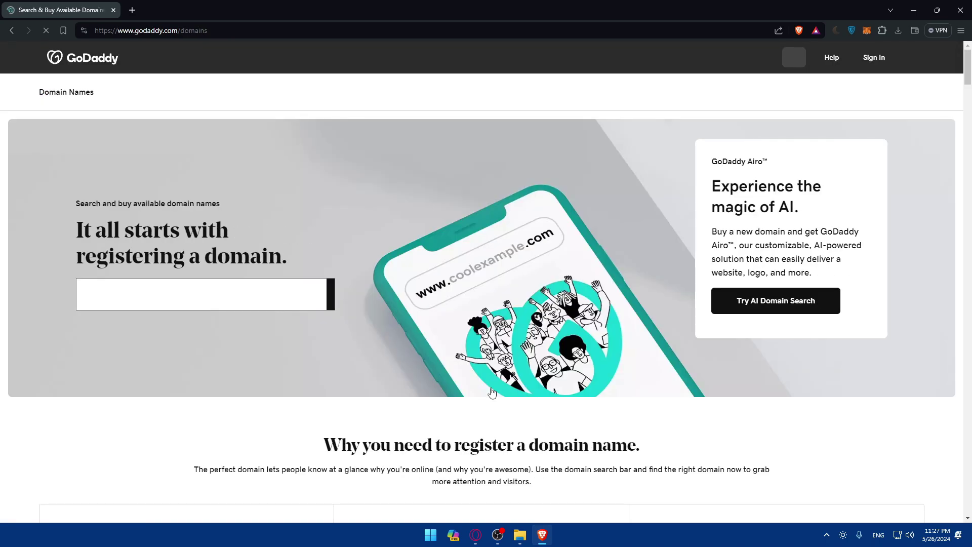
left_click(173, 296)
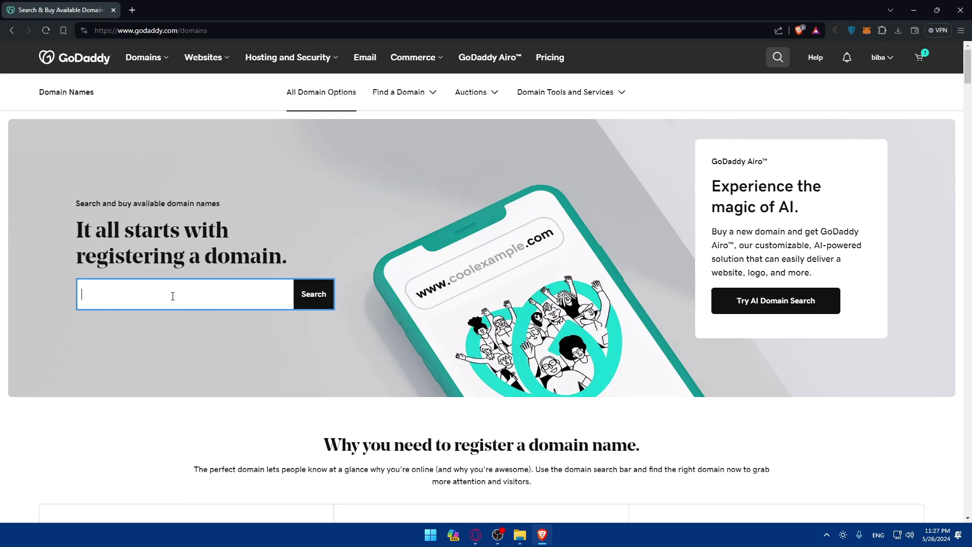
type("mor")
type("oi")
key("BackSpace")
key("BackSpace")
key("BackSpace")
type("omix.com")
- Search mromix.com and compare results: mromix.com at $0.01, mromix.online at $0.99
left_click(306, 290)
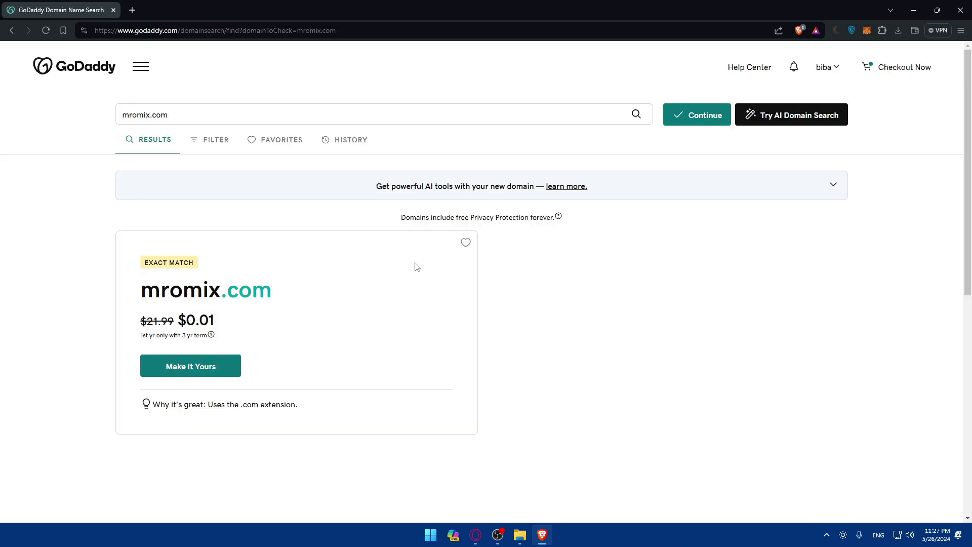
scroll(340, 276, "down", 2)
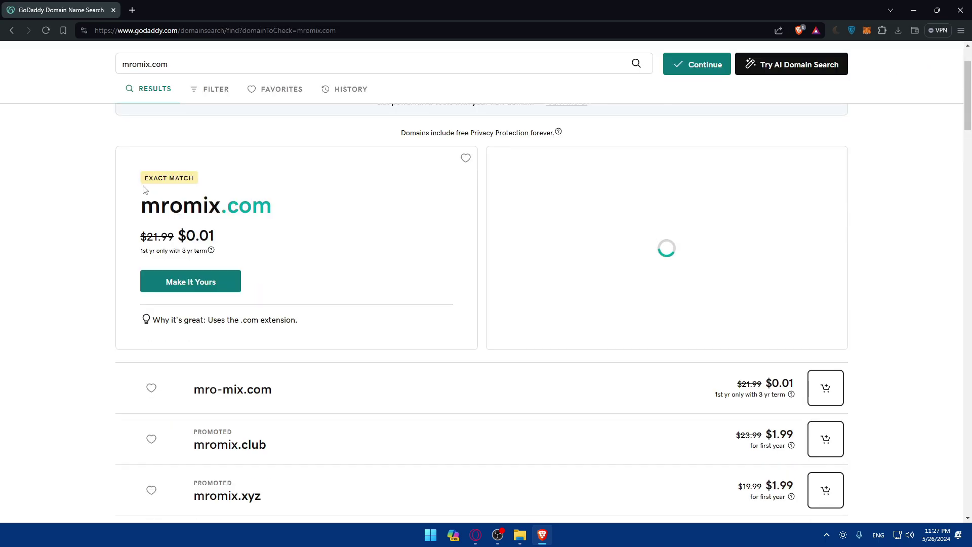
scroll(144, 189, "down", 2)
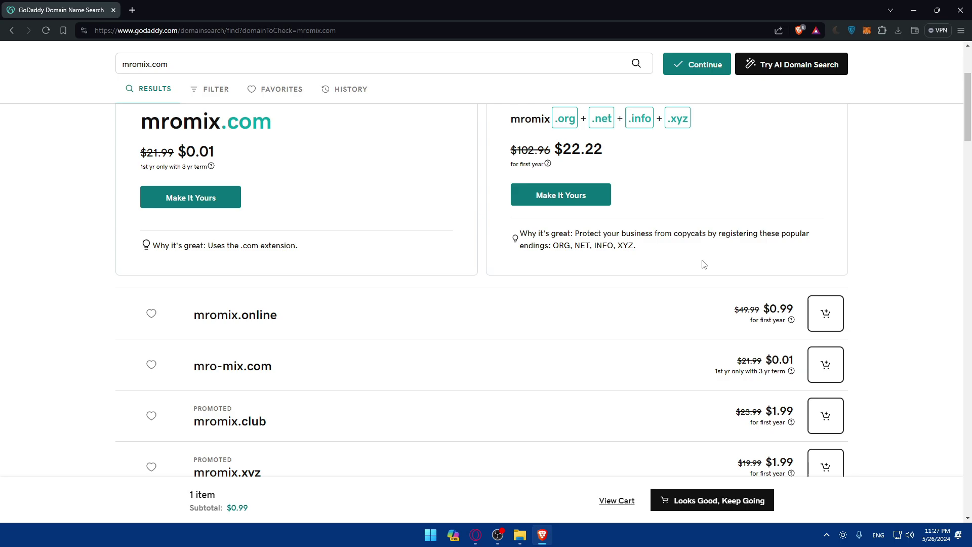
scroll(259, 145, "up", 2)
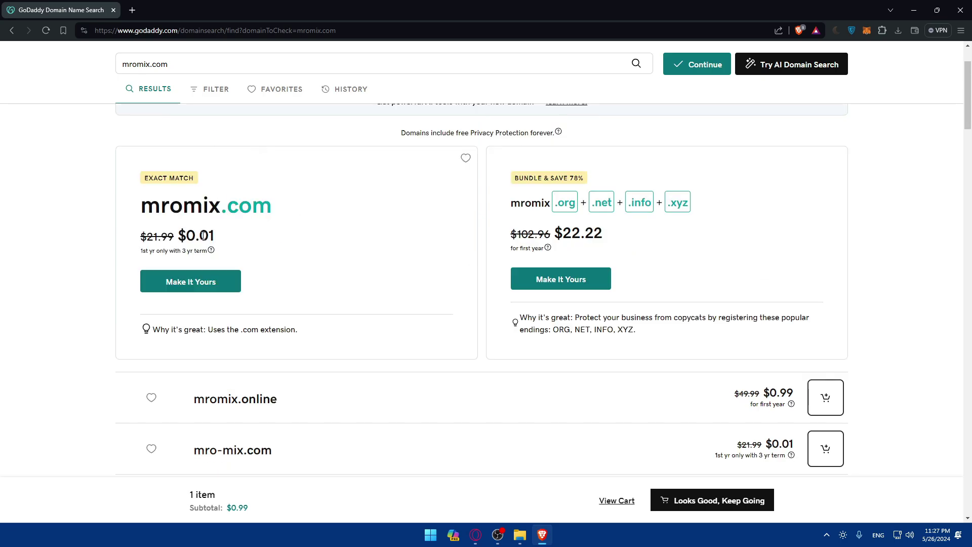
left_click_drag(178, 241, 215, 237)
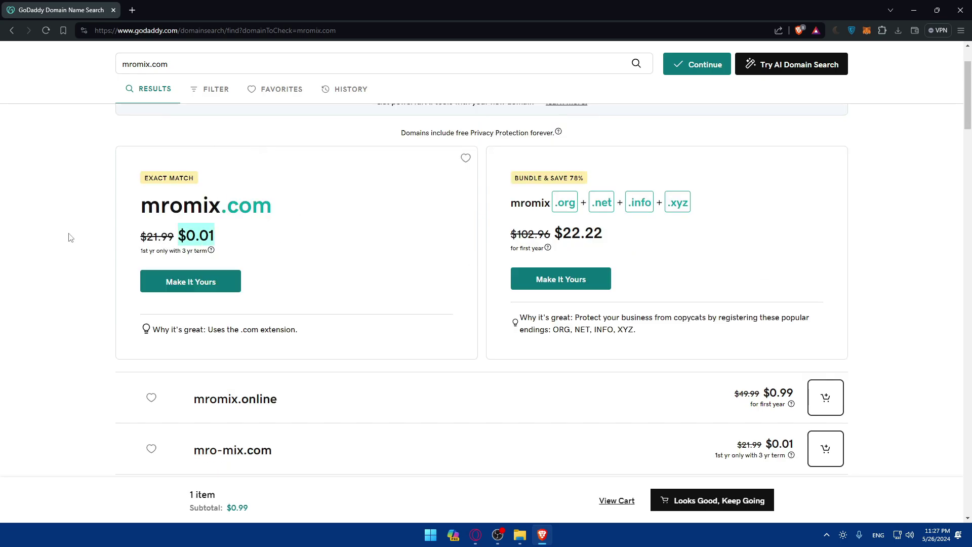
left_click(69, 235)
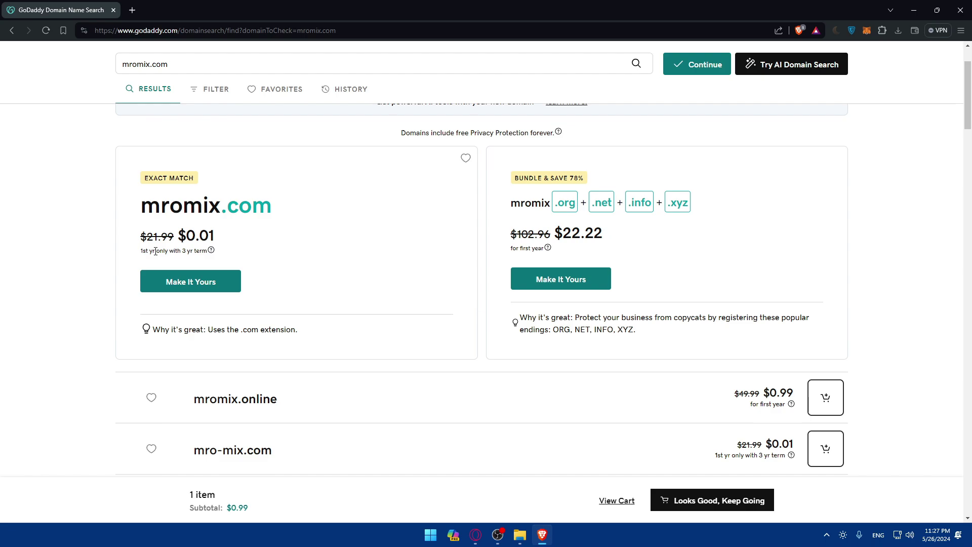
left_click_drag(185, 252, 205, 241)
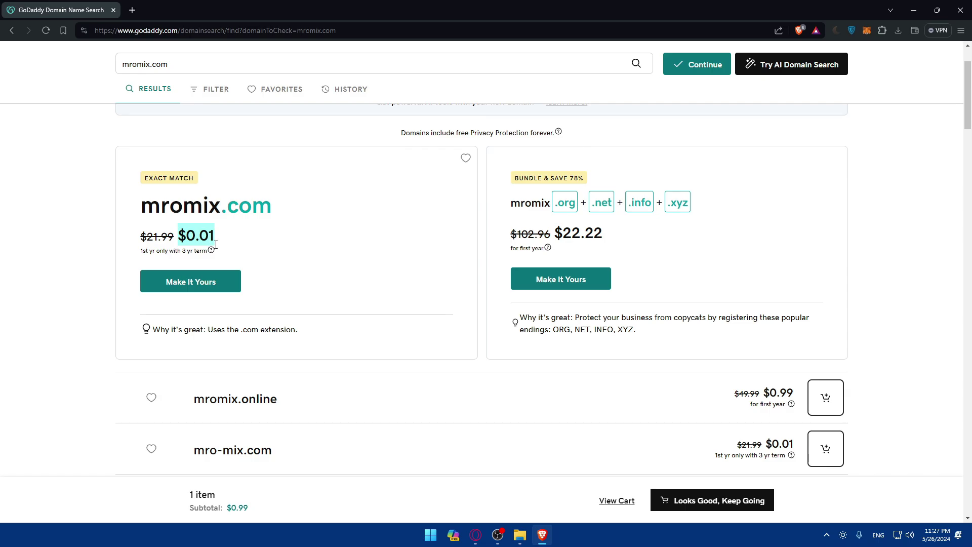
scroll(218, 248, "down", 2)
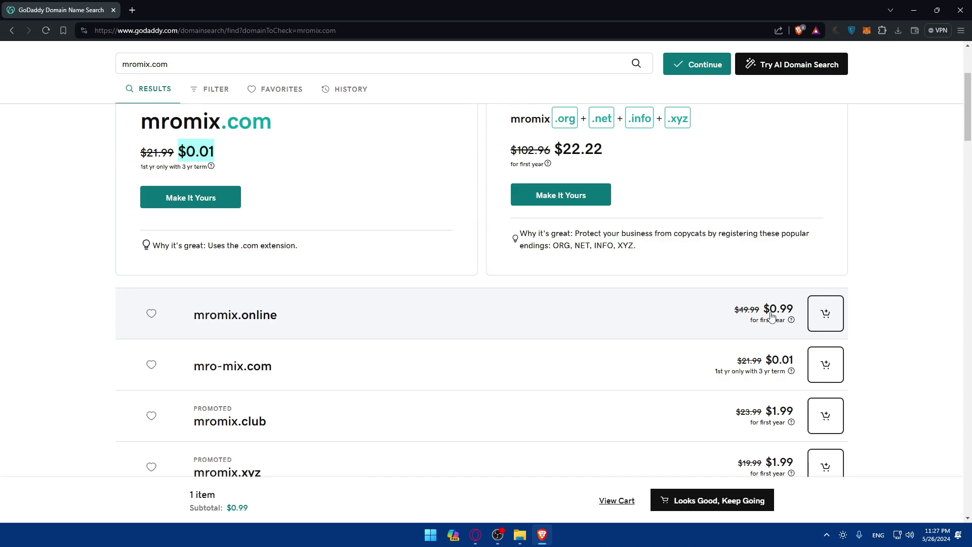
left_click_drag(763, 310, 794, 314)
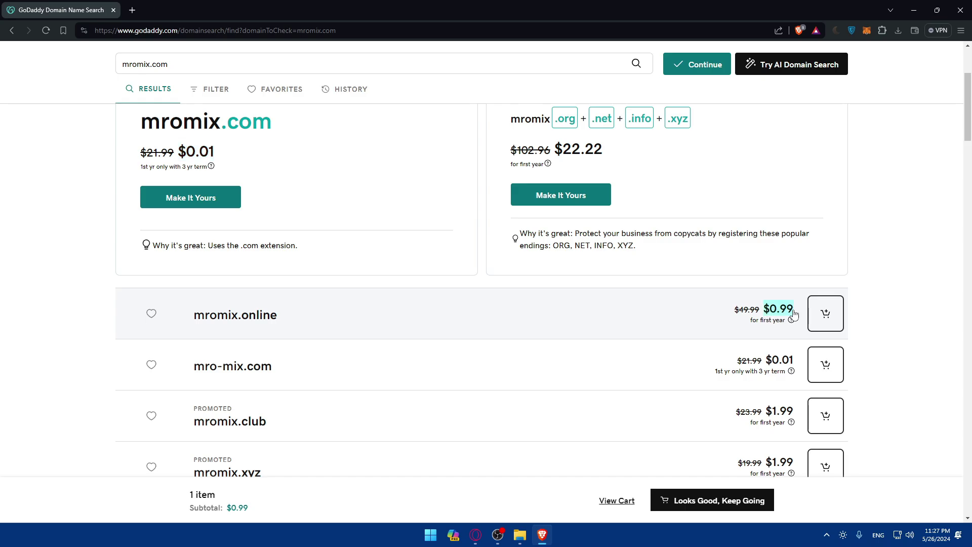
left_click(848, 313)
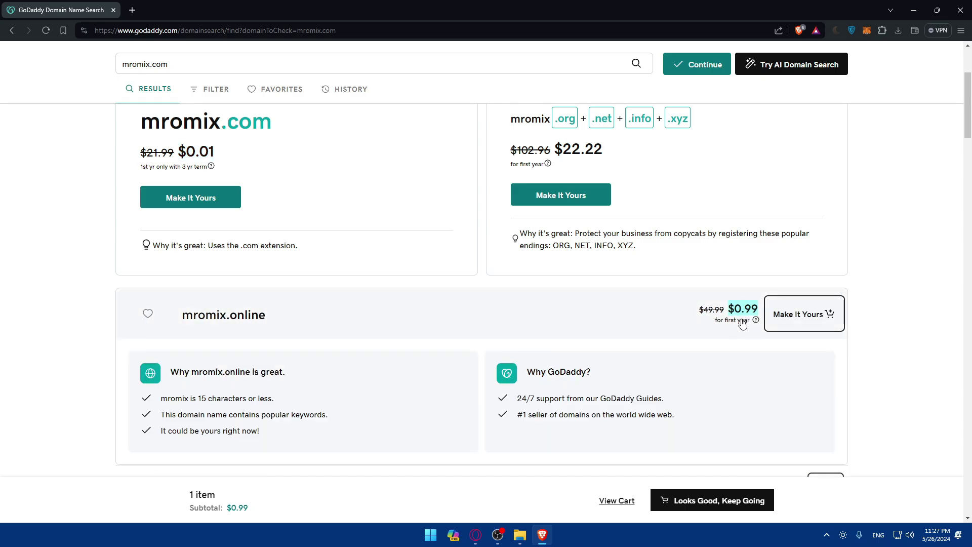
- Check the cart holding omixtest.online, then add mromix.online at $0.99
scroll(743, 322, "down", 2)
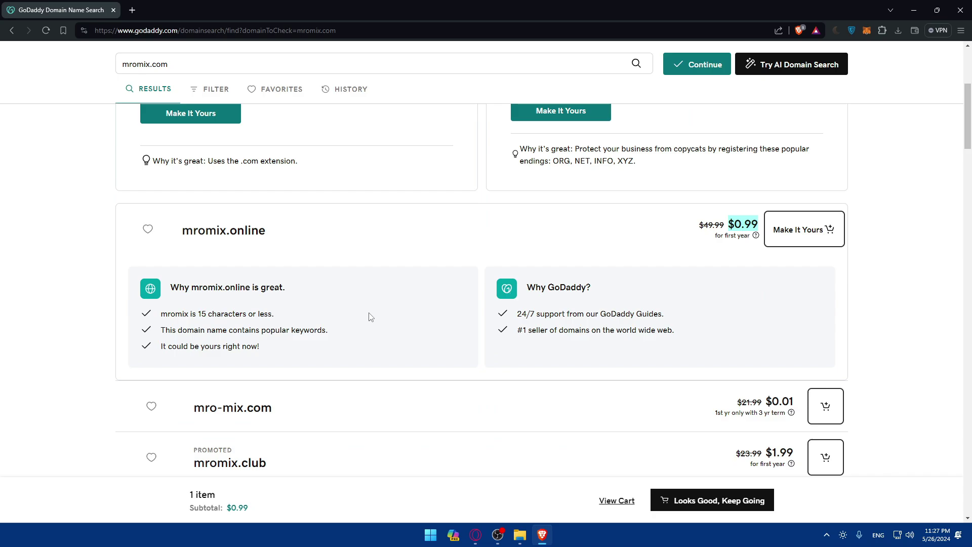
scroll(816, 298, "up", 2)
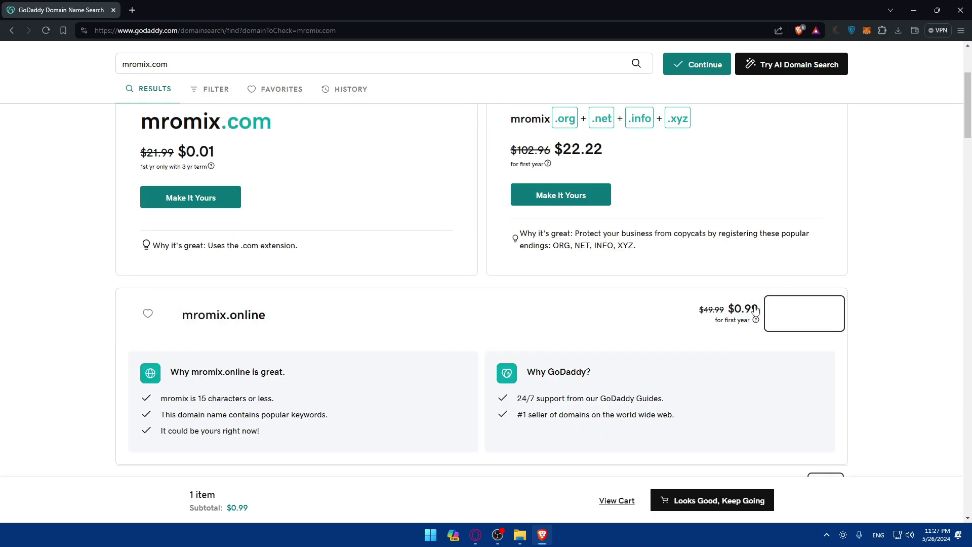
scroll(876, 197, "up", 4)
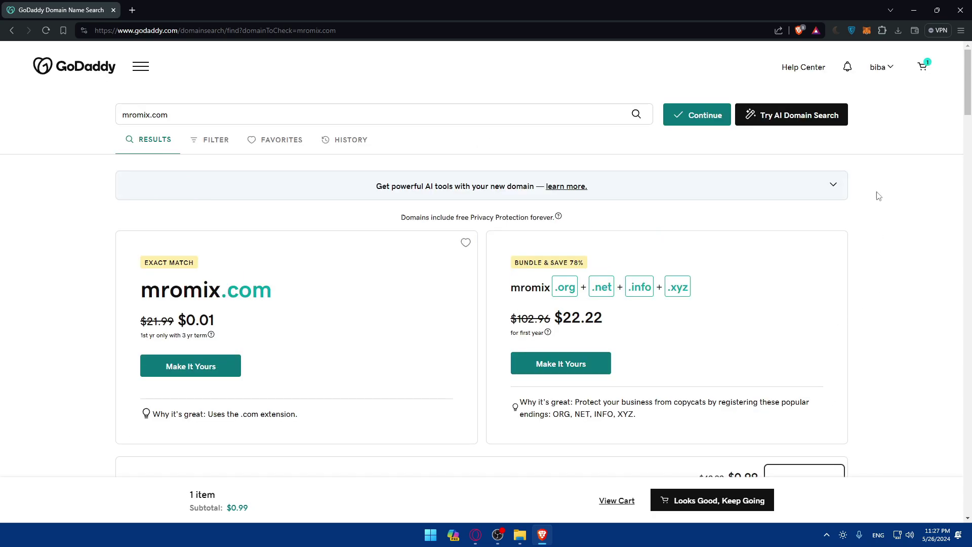
left_click(923, 68)
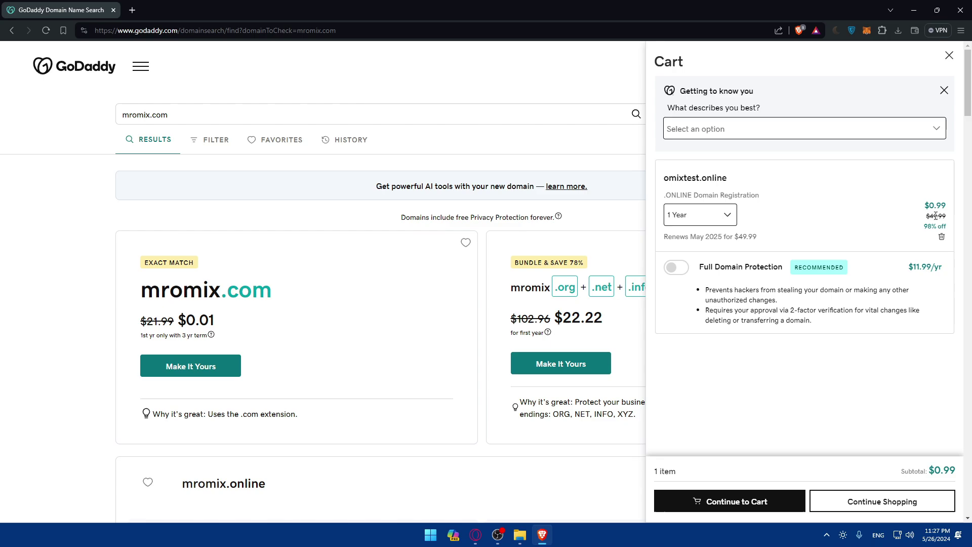
left_click_drag(732, 179, 664, 178)
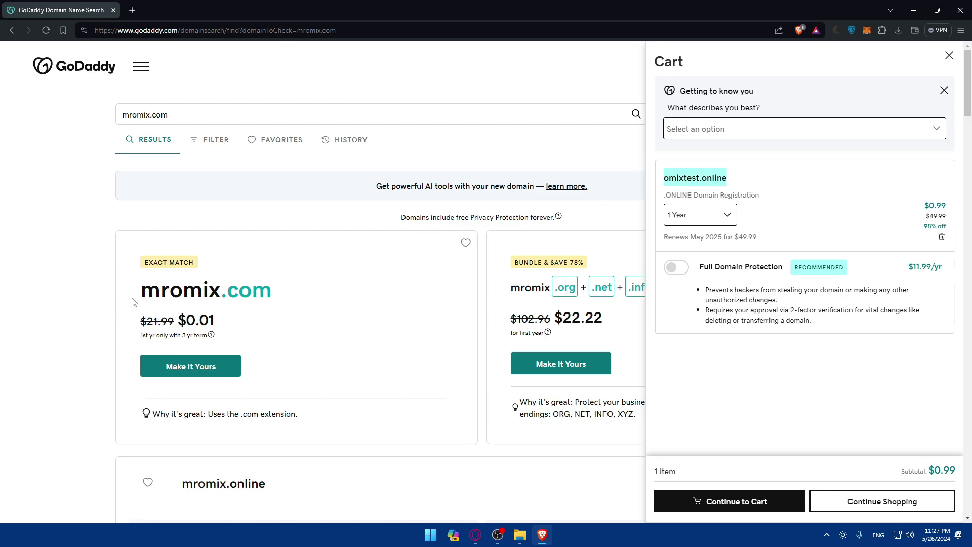
scroll(96, 321, "down", 3)
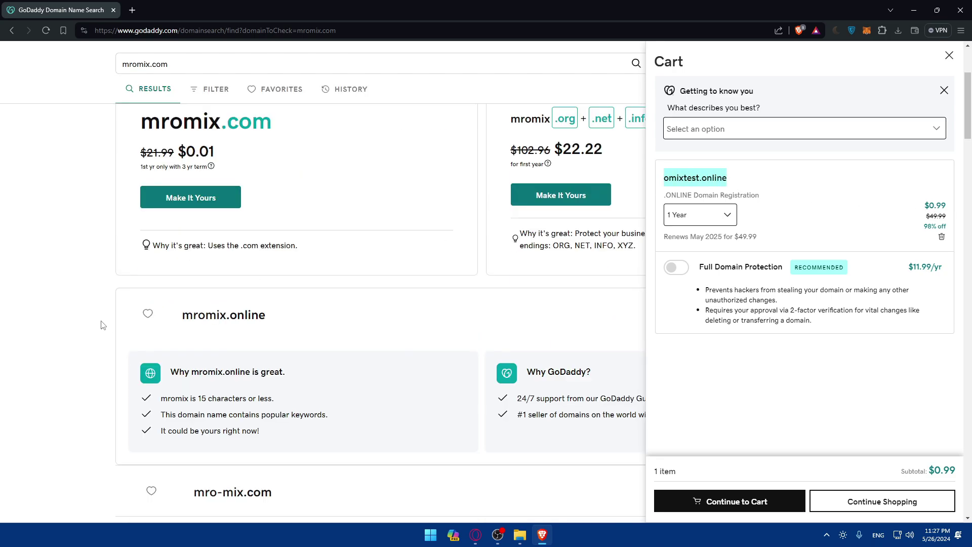
left_click(57, 308)
left_click(800, 318)
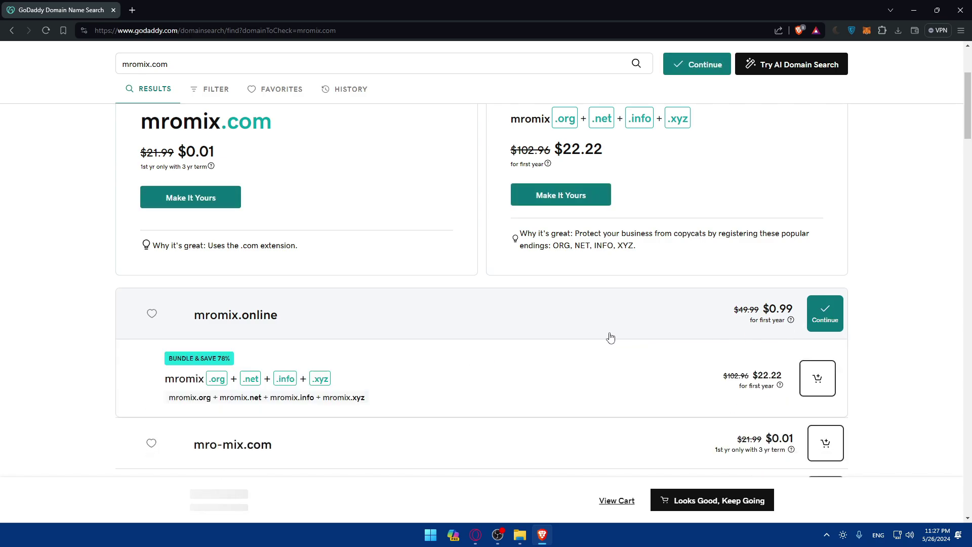
left_click(826, 322)
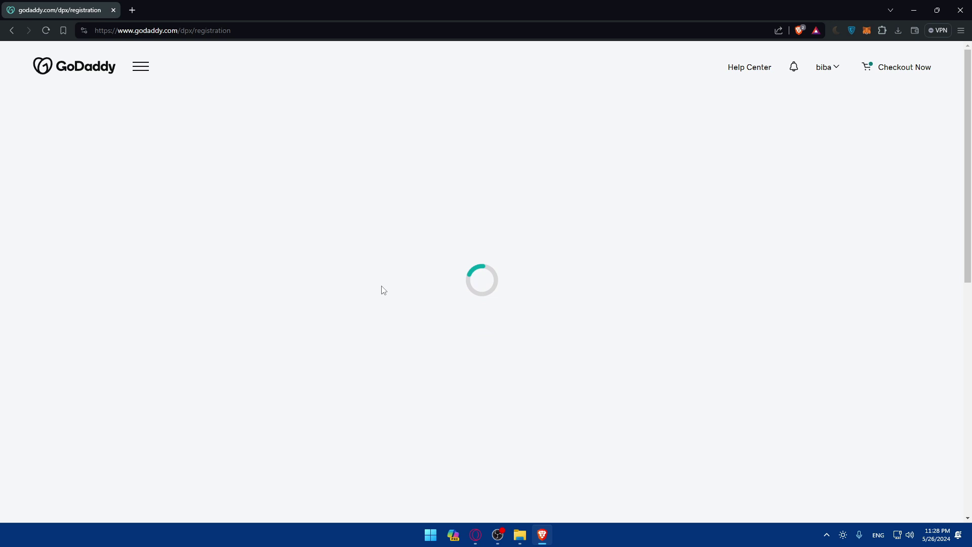
- Choose No Domain Protection, keep No Professional Email, and continue to the cart
scroll(382, 267, "down", 3)
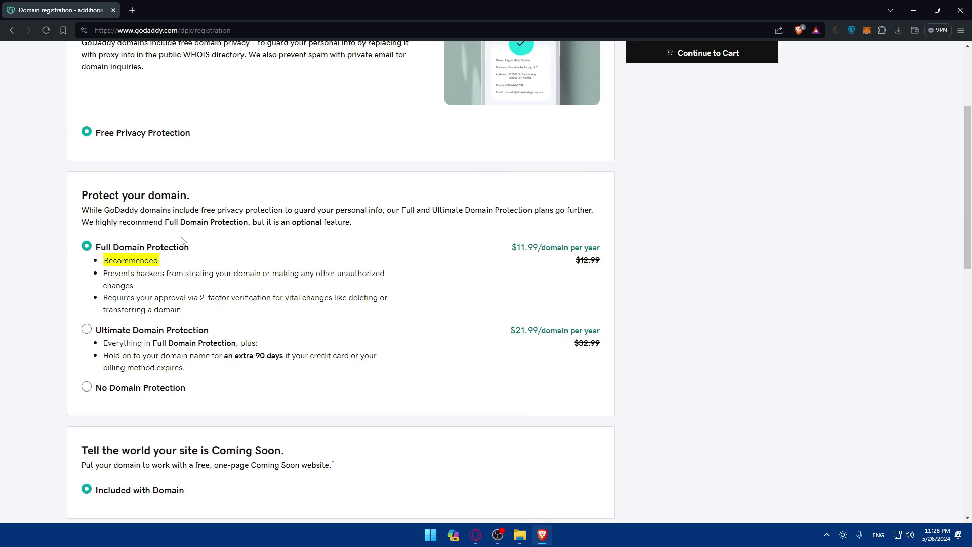
left_click_drag(500, 249, 600, 250)
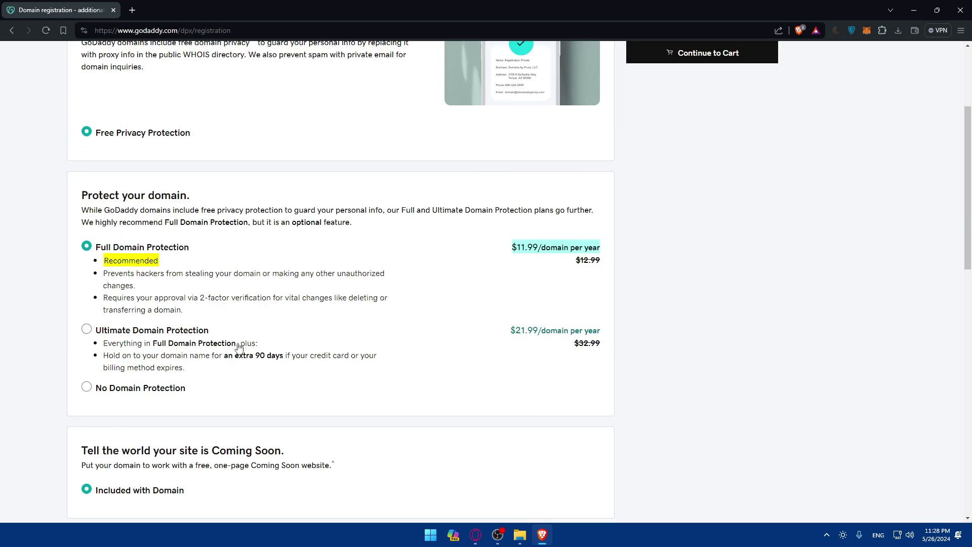
left_click(88, 387)
scroll(358, 325, "down", 5)
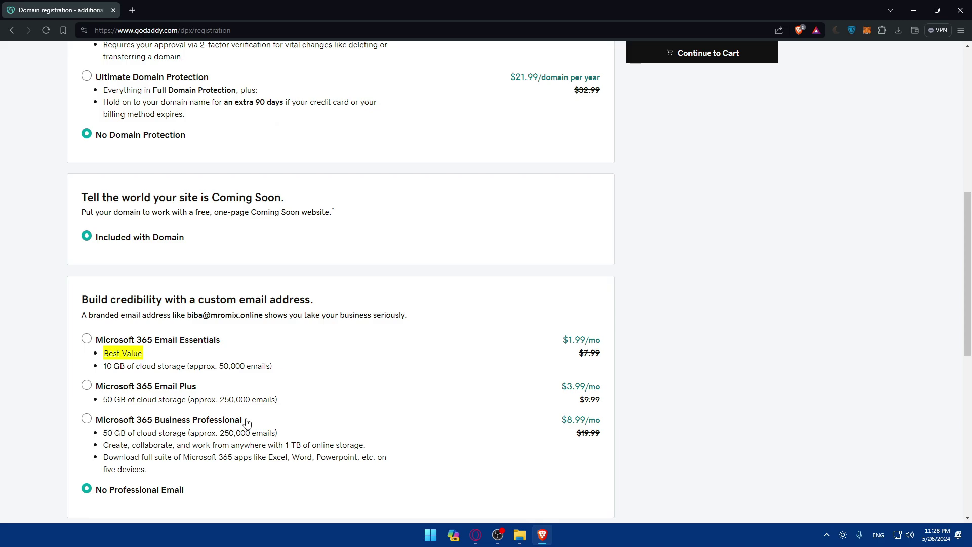
scroll(243, 420, "down", 3)
scroll(807, 322, "up", 15)
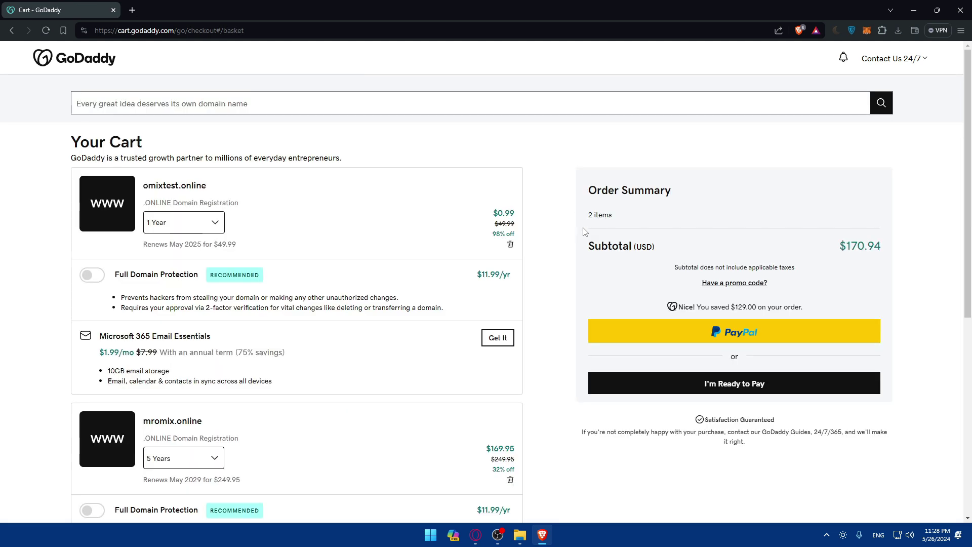
- Change mromix.online's registration term from 5 Years to 1 Year
scroll(441, 254, "down", 3)
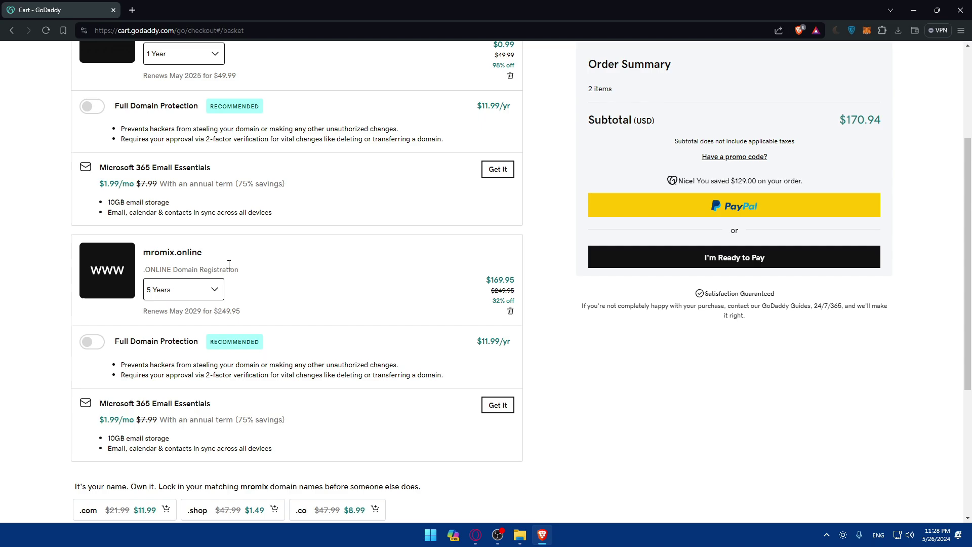
left_click_drag(204, 254, 146, 250)
mouse_move(485, 280)
left_mouse_down()
mouse_move(516, 281)
mouse_move(494, 280)
left_mouse_up()
double_click(486, 280)
left_click(360, 277)
left_click(196, 296)
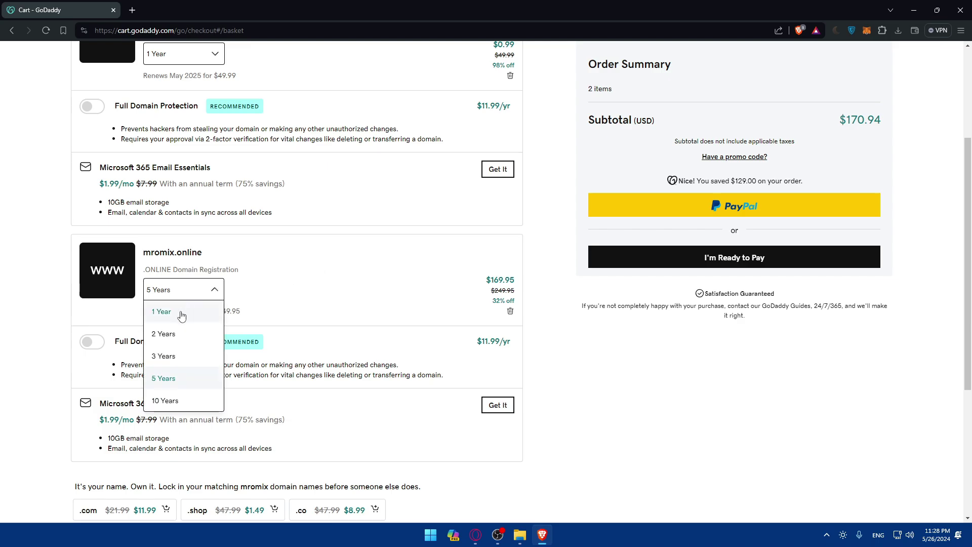
left_click(180, 312)
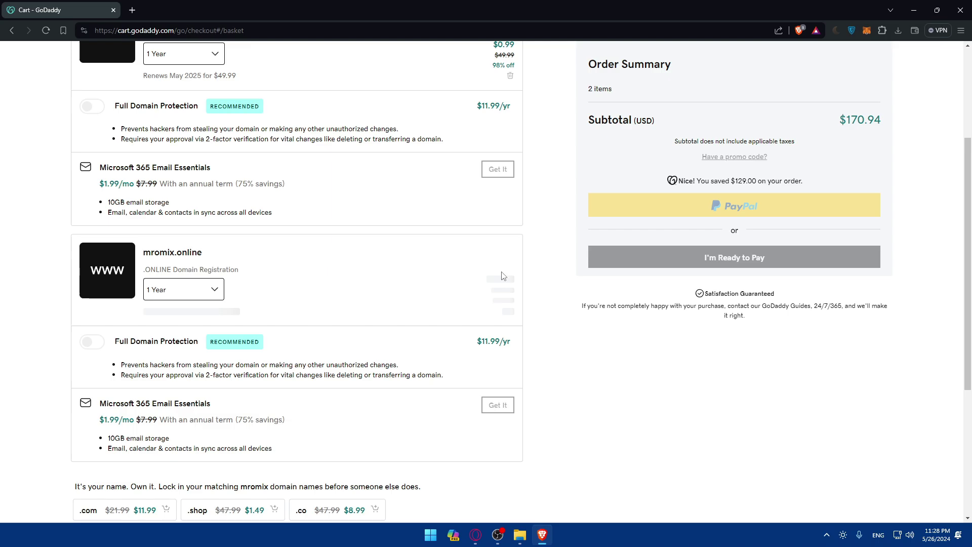
- Remove omixtest.online and then mromix.online from the cart
scroll(395, 277, "up", 4)
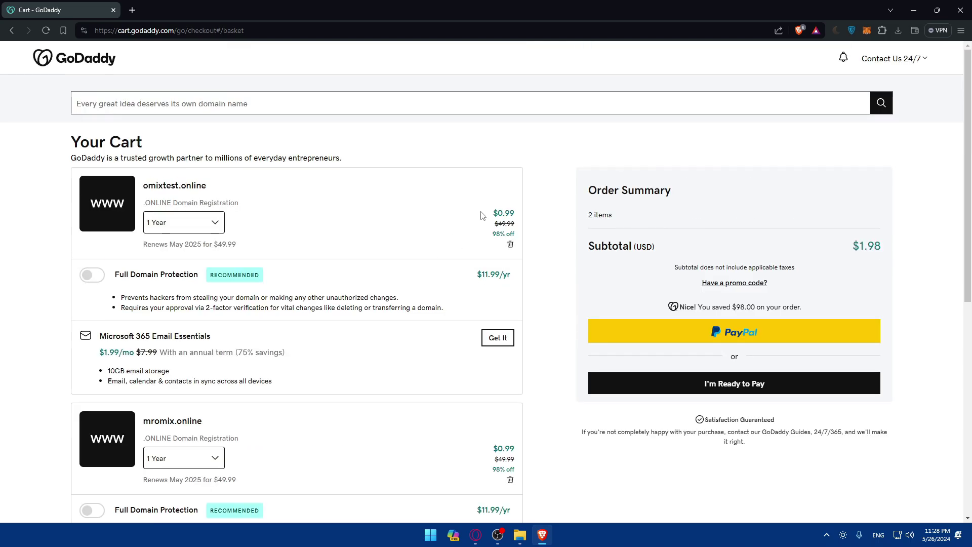
left_click(511, 244)
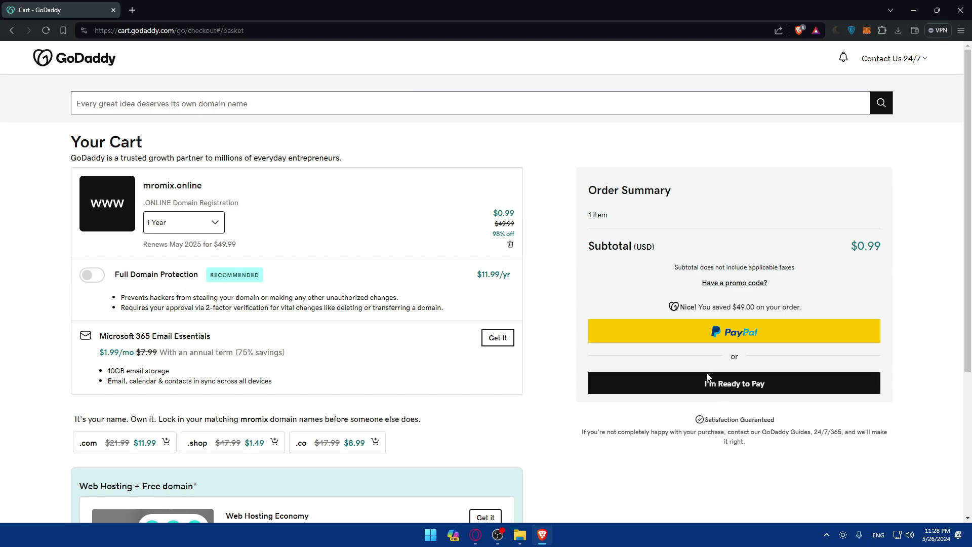
left_click(510, 245)
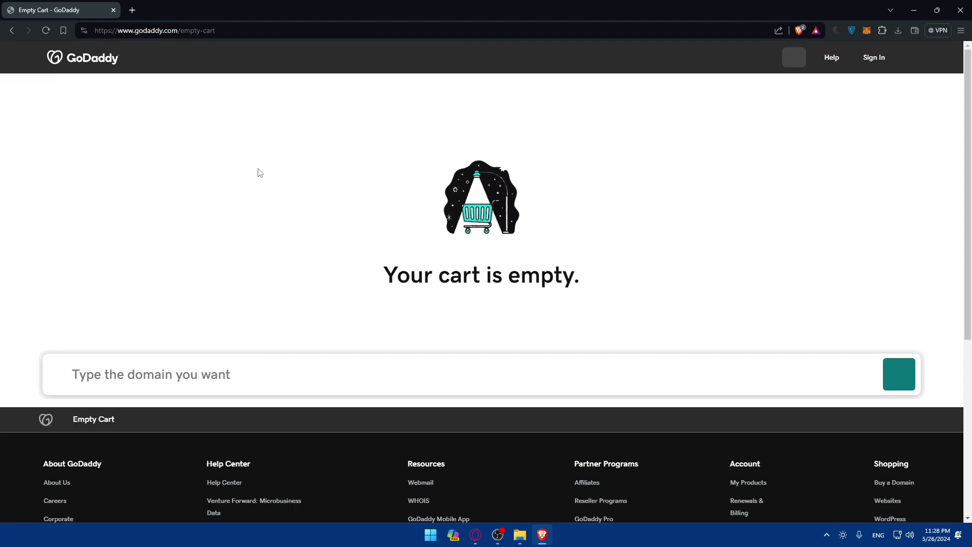
- Return home, browse the My Products page sections, then open the Help Center in a new tab
left_click(65, 61)
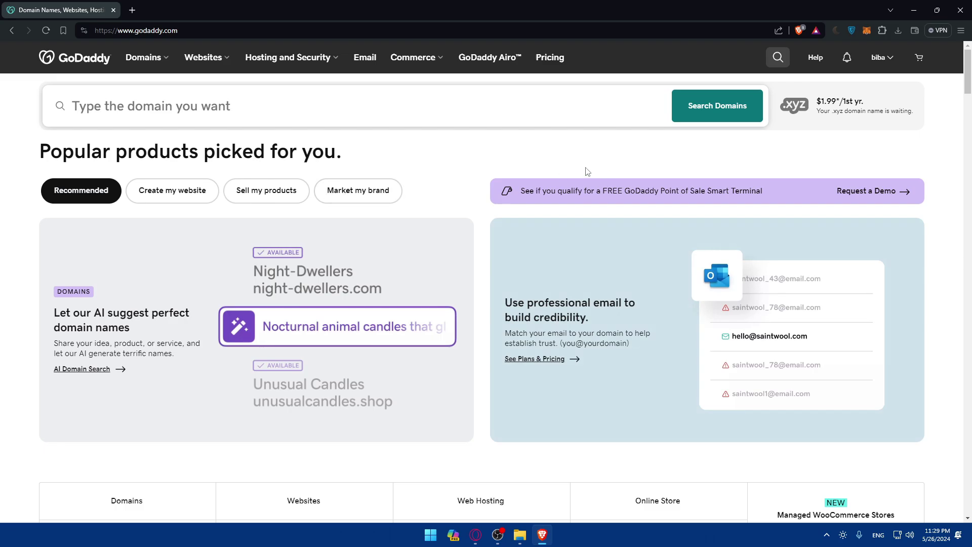
left_click(876, 62)
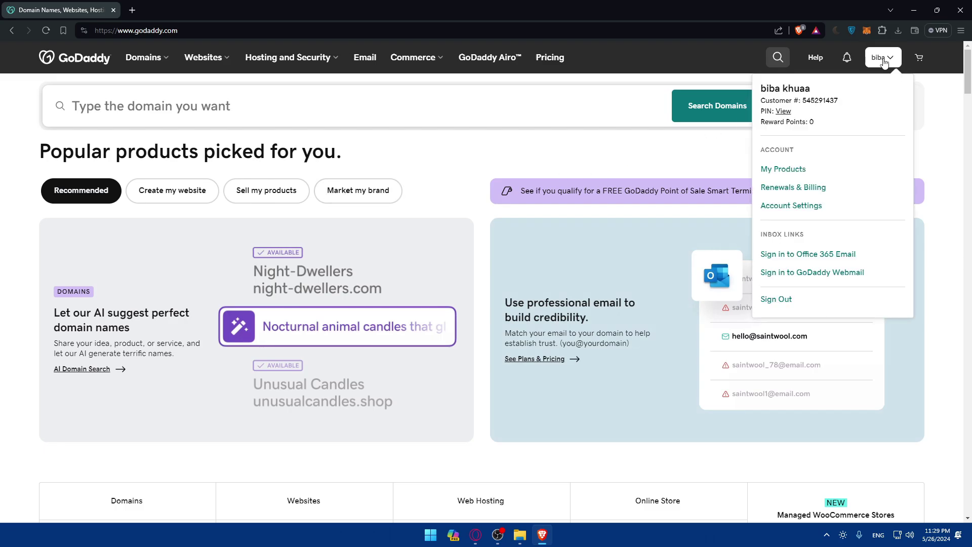
left_click(784, 169)
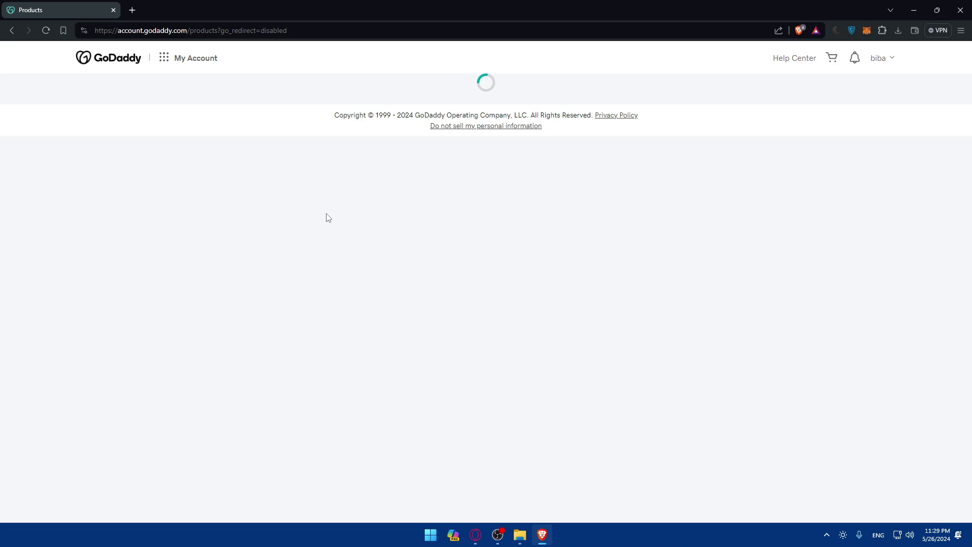
scroll(143, 382, "down", 2)
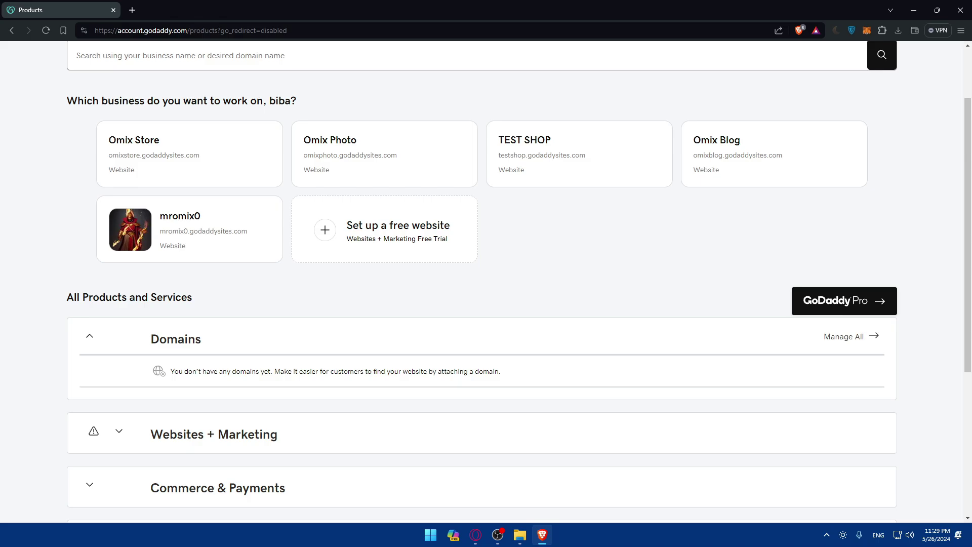
scroll(41, 394, "down", 3)
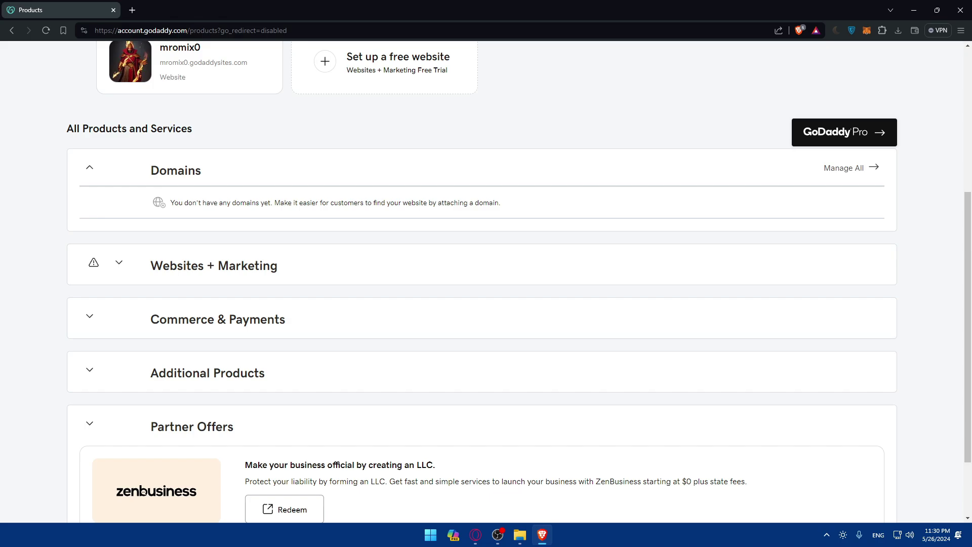
scroll(387, 256, "down", 2)
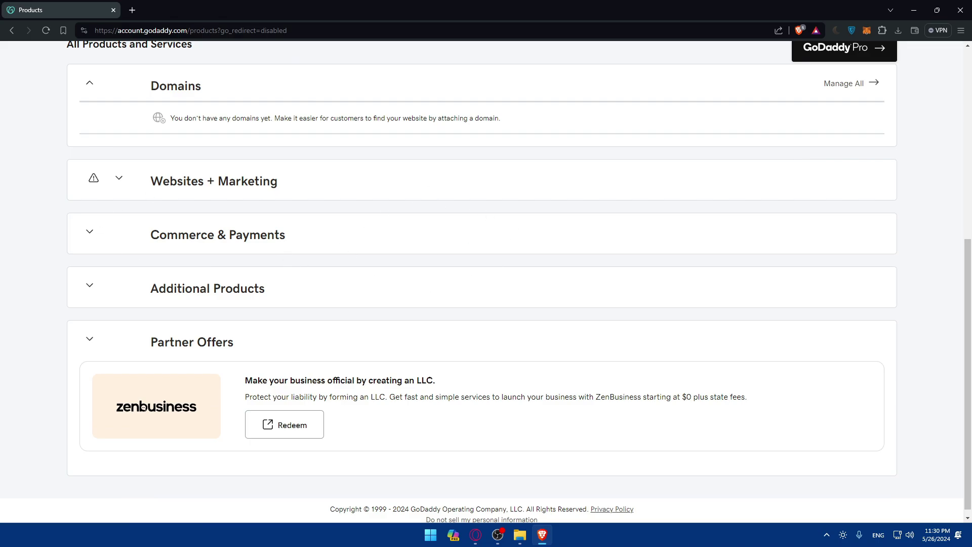
scroll(680, 217, "up", 7)
left_click(804, 62)
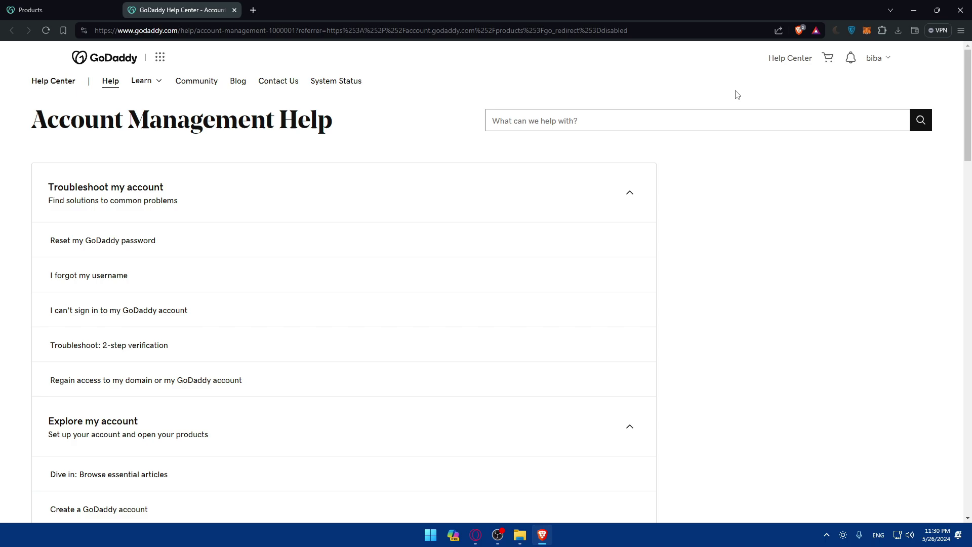
- Search the Help Center for 'upload website to domain'
left_click(692, 116)
type("uplo")
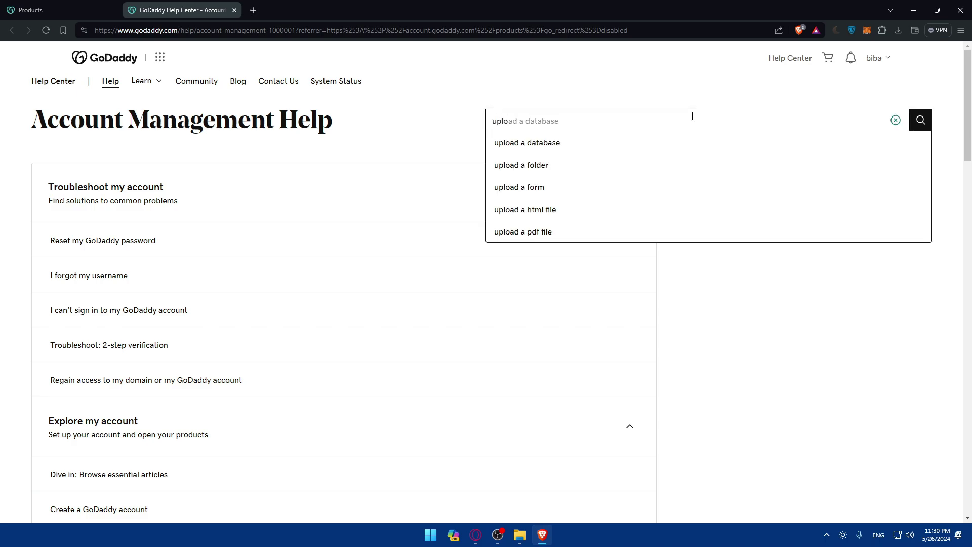
type("ad website ")
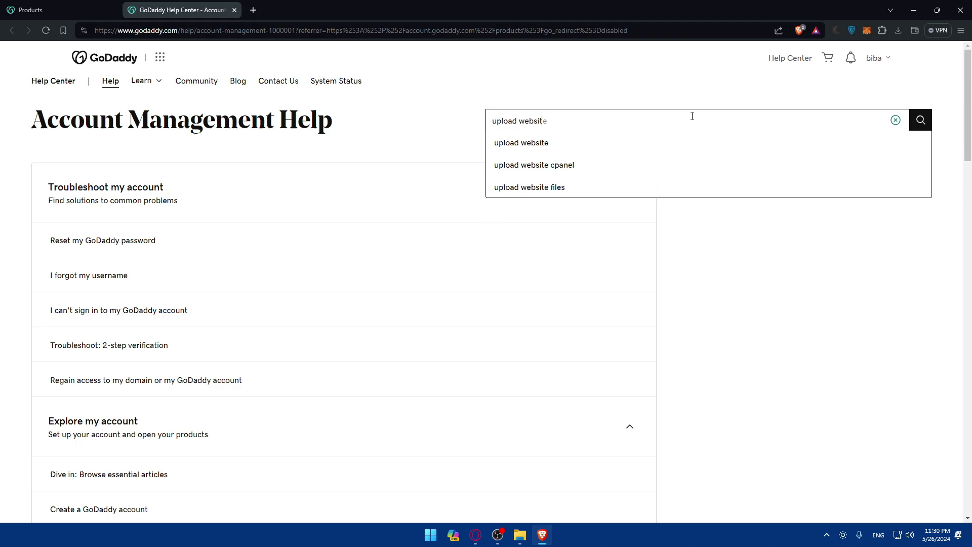
type("to ")
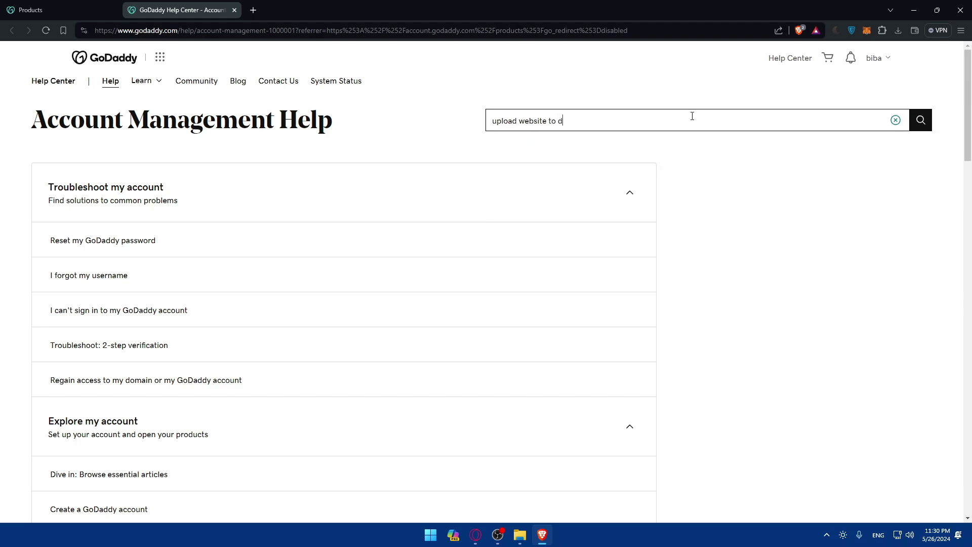
type("doma")
key("BackSpace")
type("mai")
key("Return")
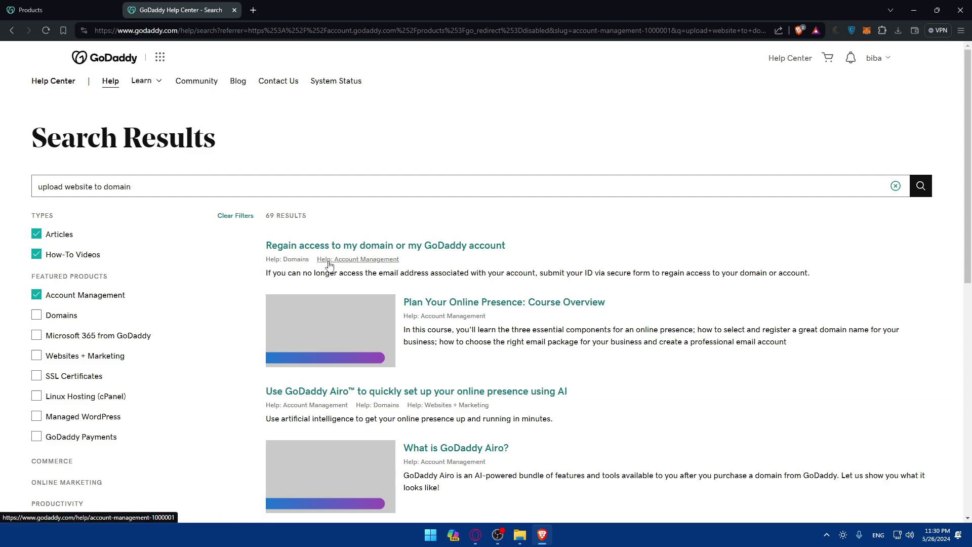
- Filter results to all products: Domains, Microsoft 365, Websites + Marketing, SSL, Linux Hosting, Managed WordPress, GoDaddy Payments
scroll(411, 252, "down", 2)
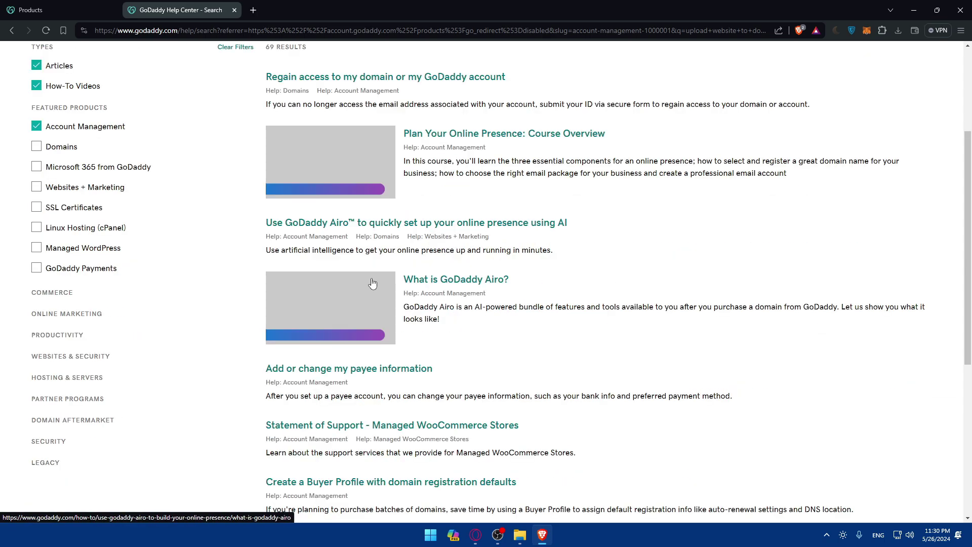
scroll(373, 283, "up", 2)
left_click(37, 234)
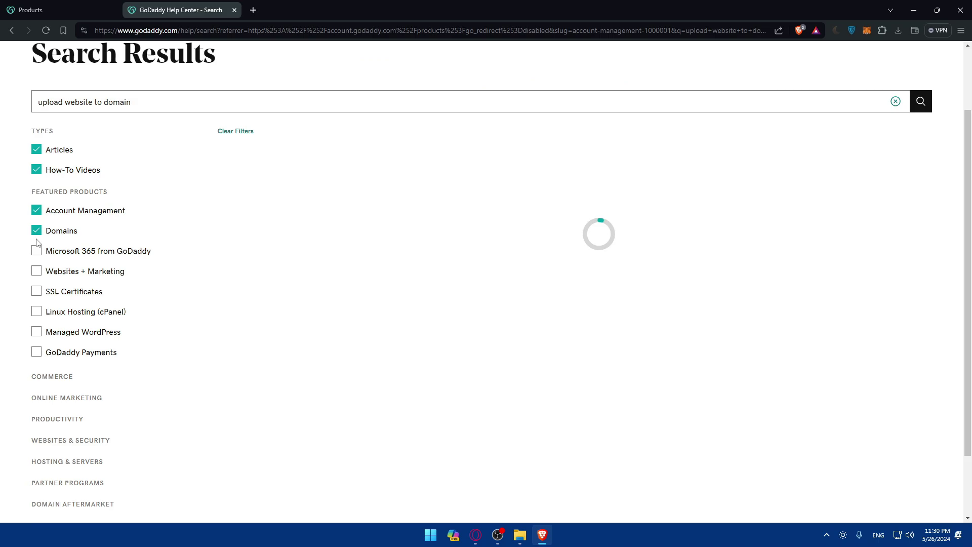
left_click(36, 251)
left_click(36, 271)
left_click(37, 291)
left_click(36, 312)
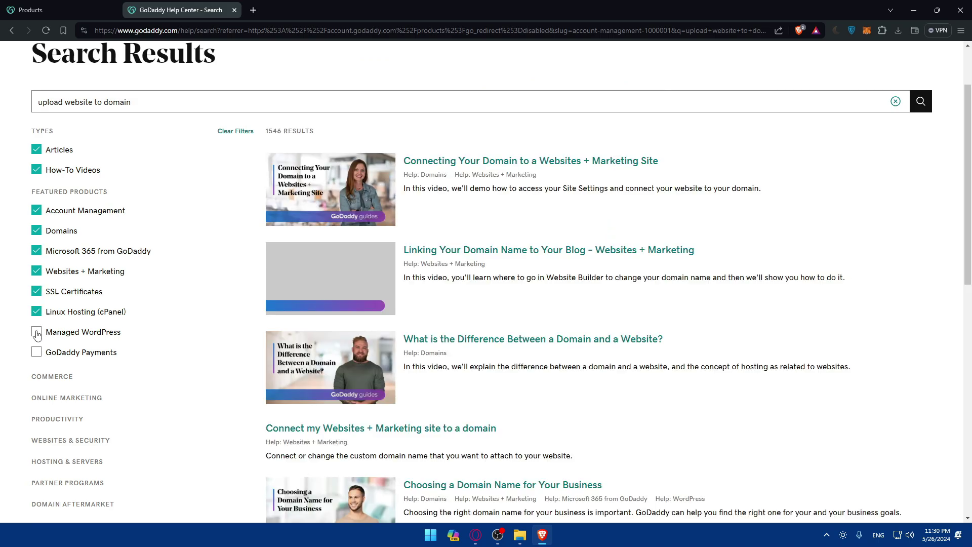
left_click(37, 332)
left_click(37, 352)
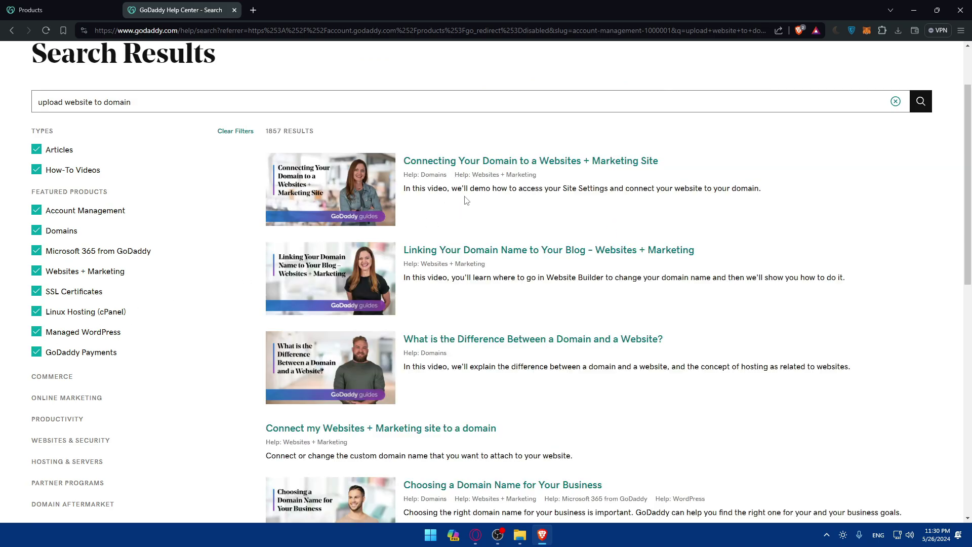
- View the 'Connecting Your Domain…' video, then close the Help Center tab
left_click(480, 164)
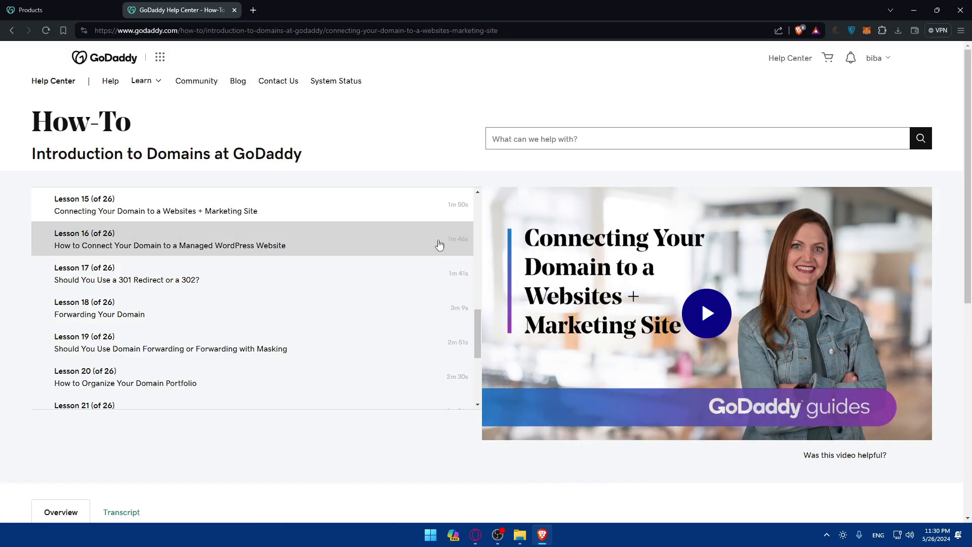
scroll(271, 262, "down", 5)
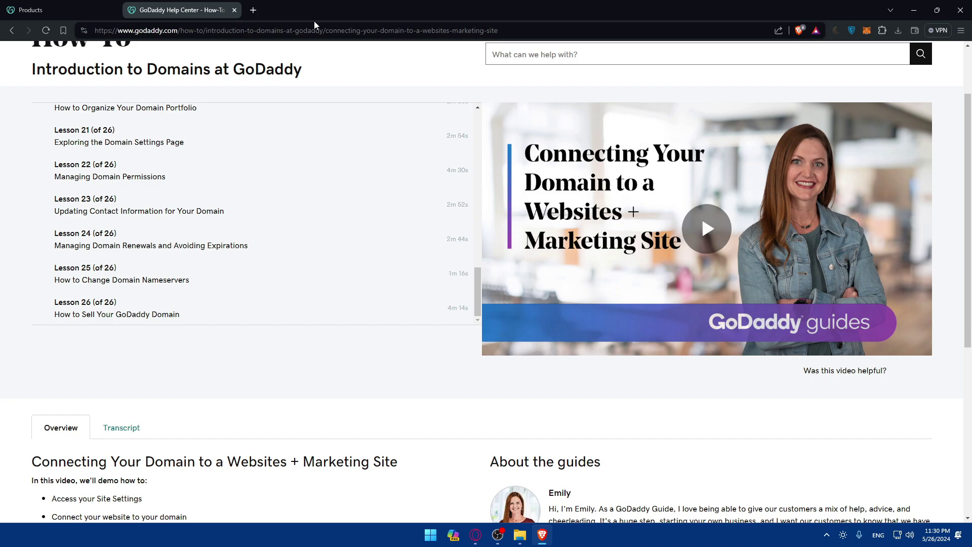
left_click(234, 10)
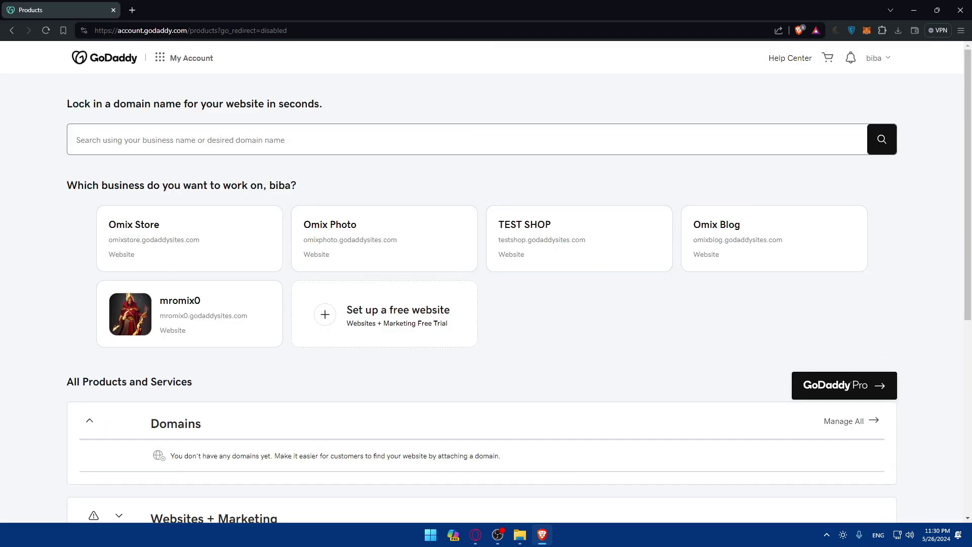